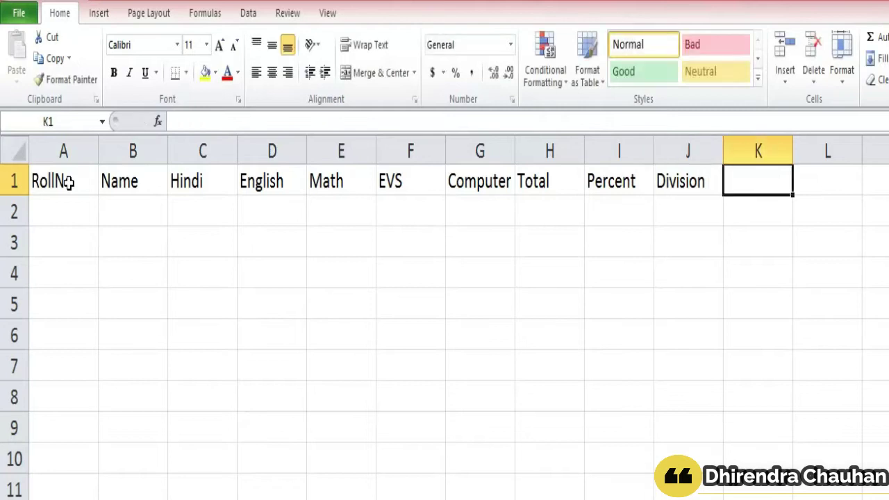
# Add the column headings Grade in K1 and Rank in L1
pyautogui.write('Grade')
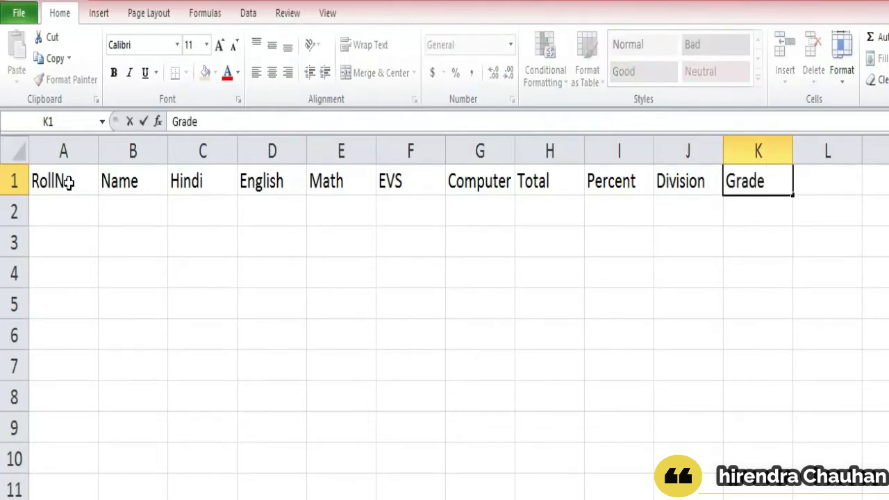
pyautogui.press('Tab')
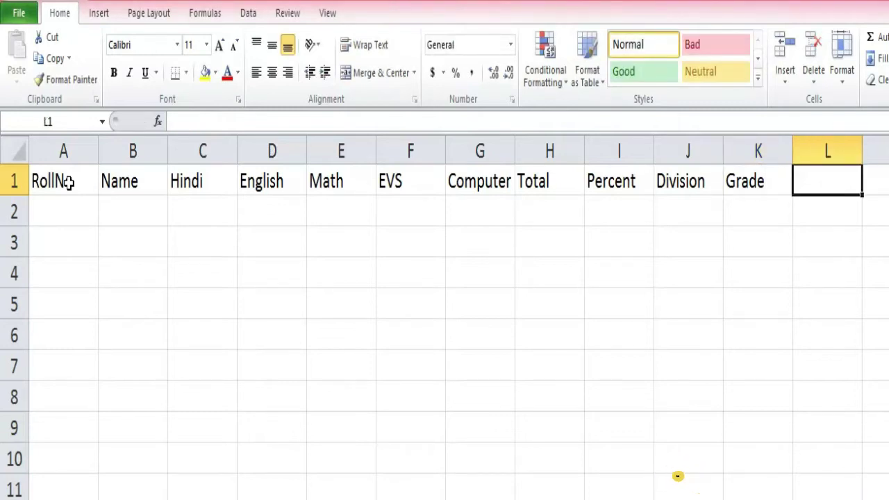
pyautogui.write('Rank')
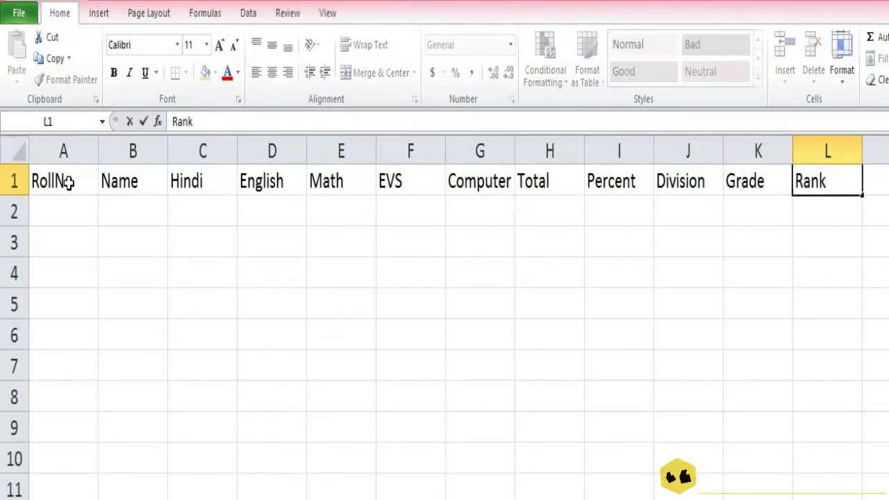
pyautogui.press('Return')
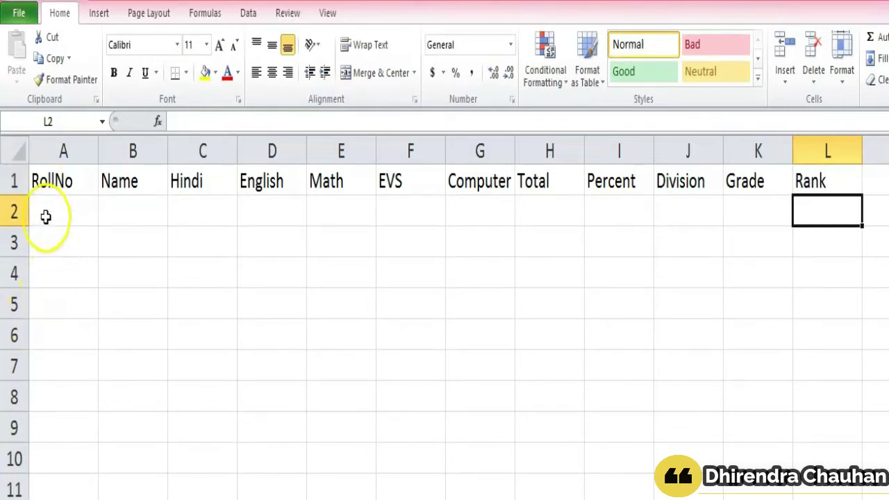
# Enter the roll numbers 101, 102, 103 and 104 in cells A2 to A5
pyautogui.click(45, 216)
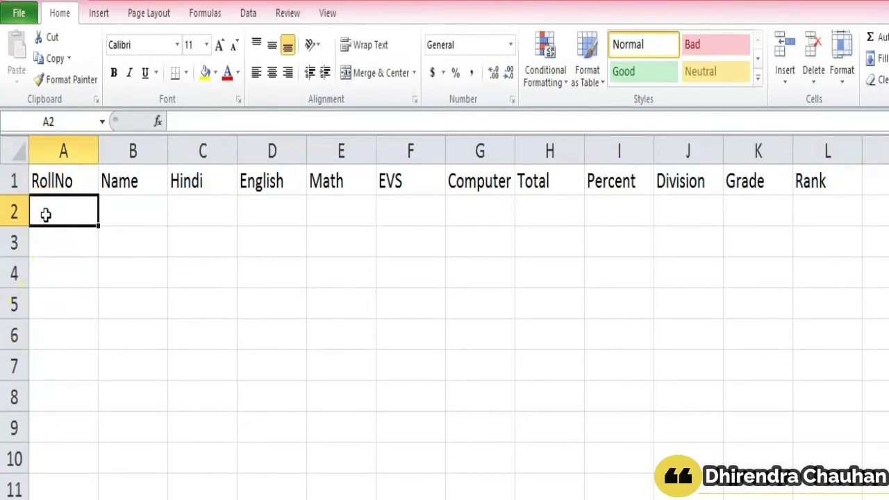
pyautogui.write('10')
pyautogui.press('Return')
pyautogui.write('10')
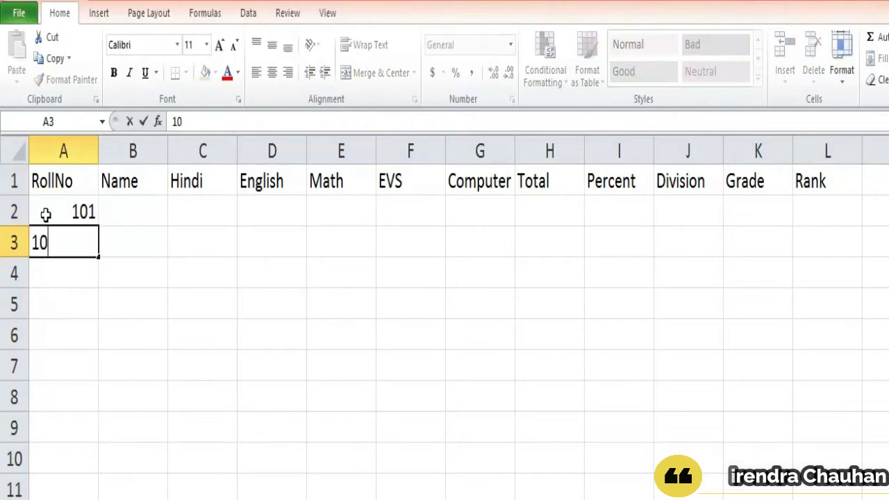
pyautogui.write('2')
pyautogui.press('Return')
pyautogui.write('103')
pyautogui.press('Return')
pyautogui.write('104')
pyautogui.press('Return')
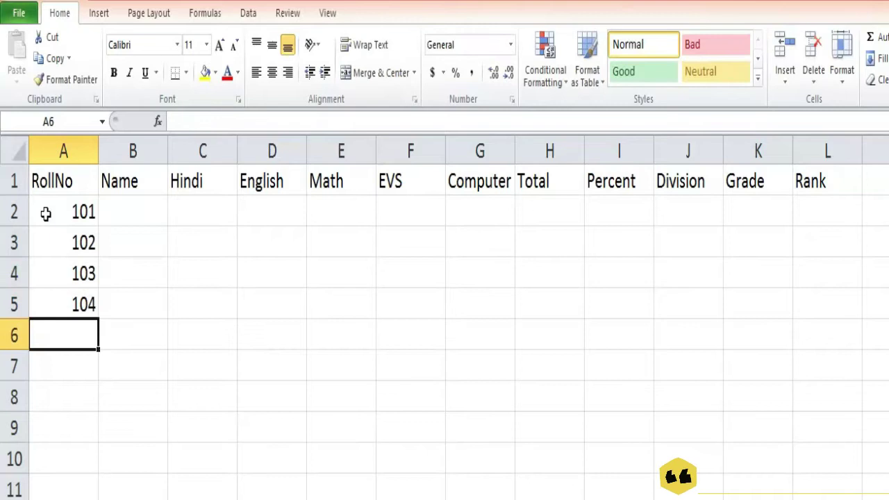
# Enter the four students' names in cells B2 to B5 of the Name column
pyautogui.click(130, 217)
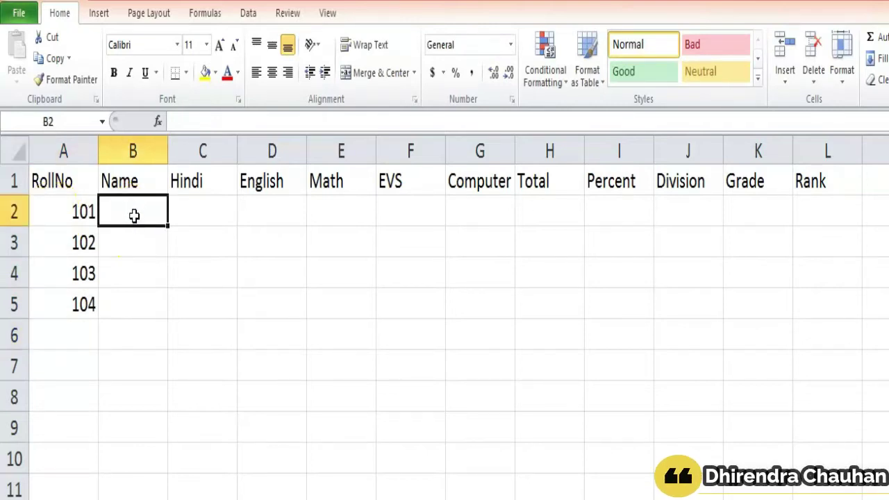
pyautogui.write('kuku')
pyautogui.press('Return')
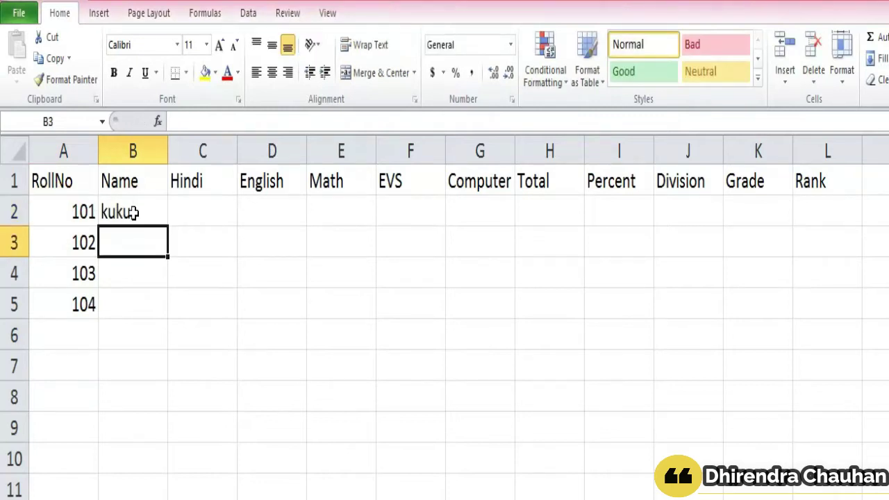
pyautogui.write('shibu')
pyautogui.press('Return')
pyautogui.write('vidya')
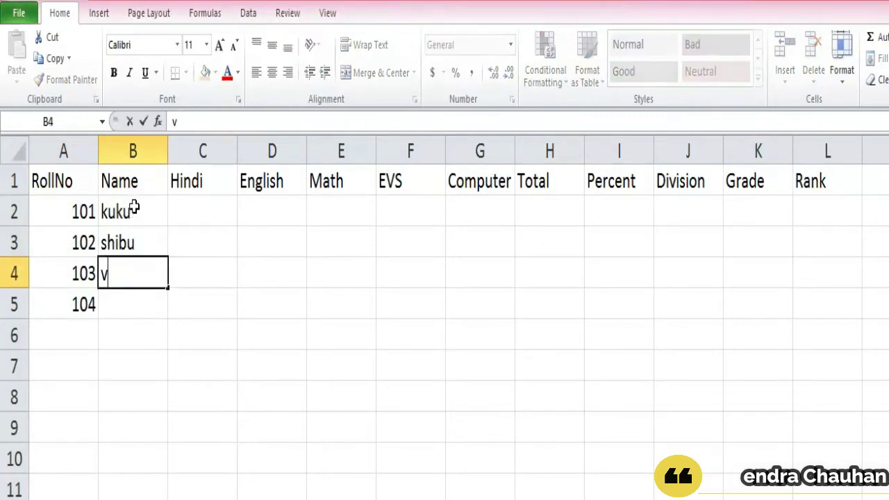
pyautogui.press('Return')
pyautogui.write('neha')
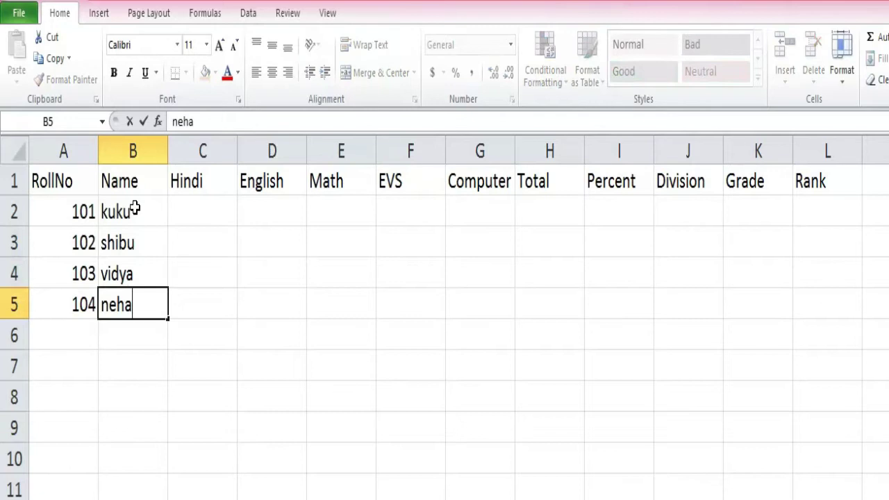
pyautogui.press('Return')
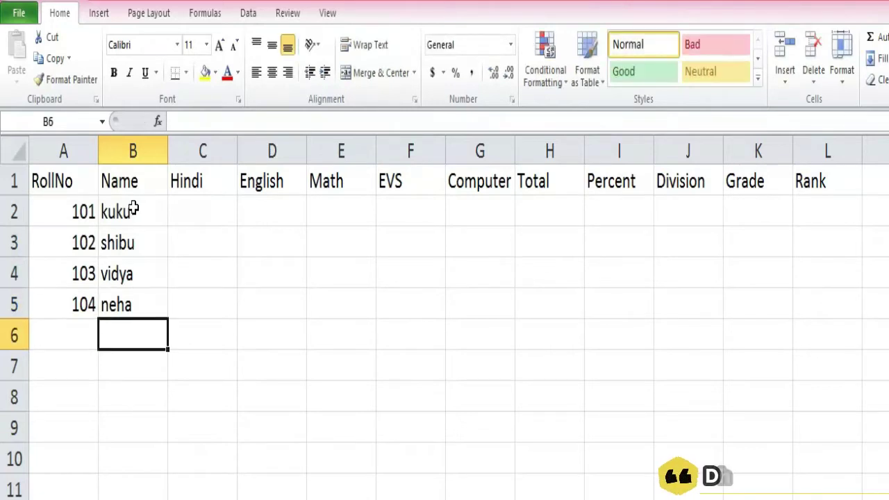
# Enter the row labels Count, Maximum, Minimum and Average in cells B7 to B10
pyautogui.click(225, 210)
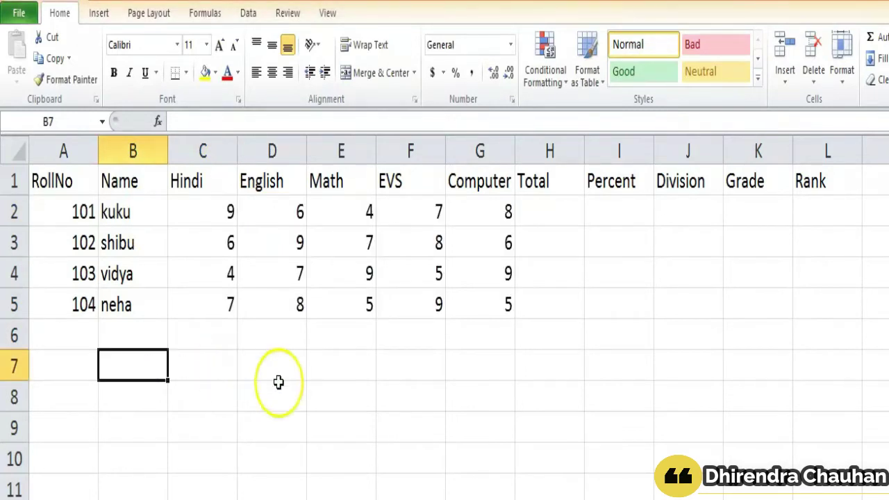
pyautogui.write('Count')
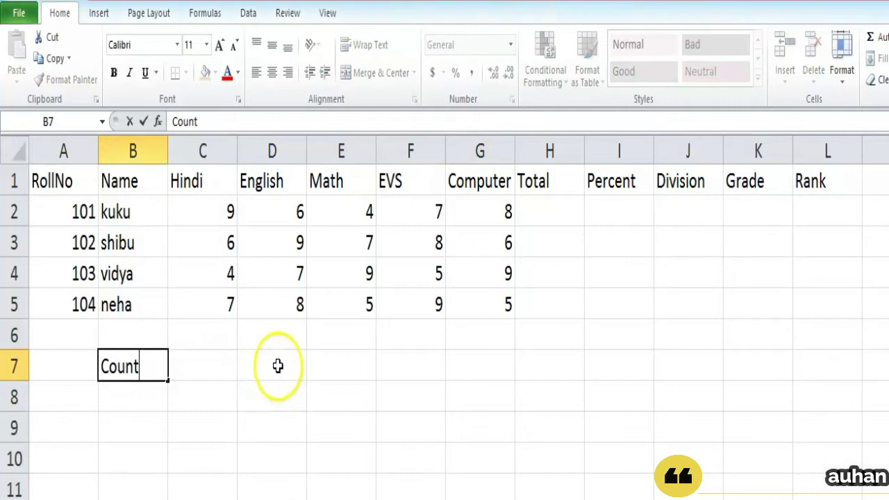
pyautogui.press('Return')
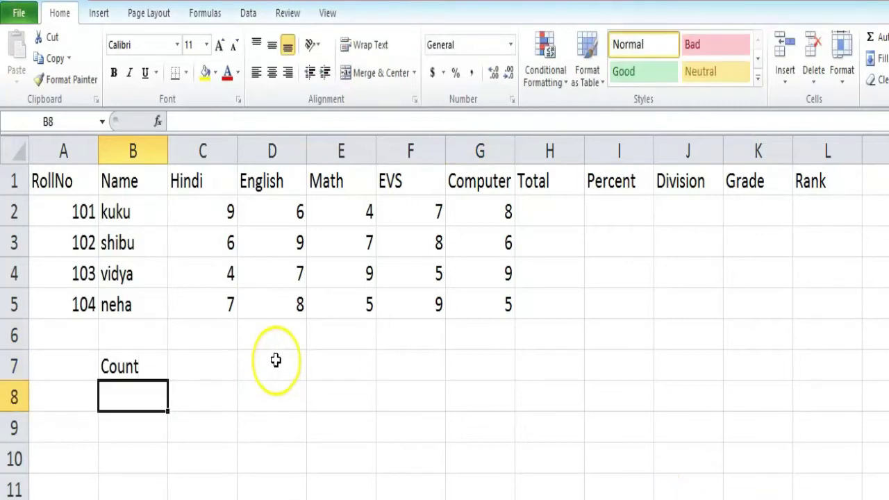
pyautogui.write('Maximu')
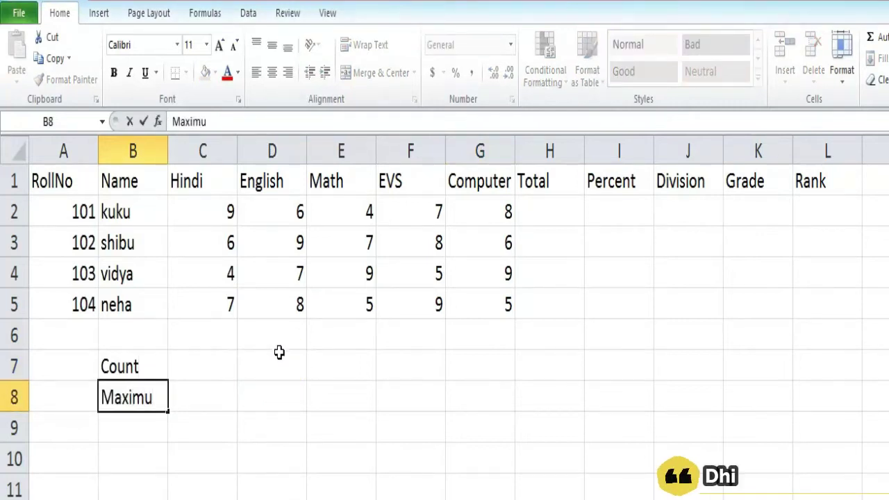
pyautogui.write('m')
pyautogui.press('Return')
pyautogui.write('Min')
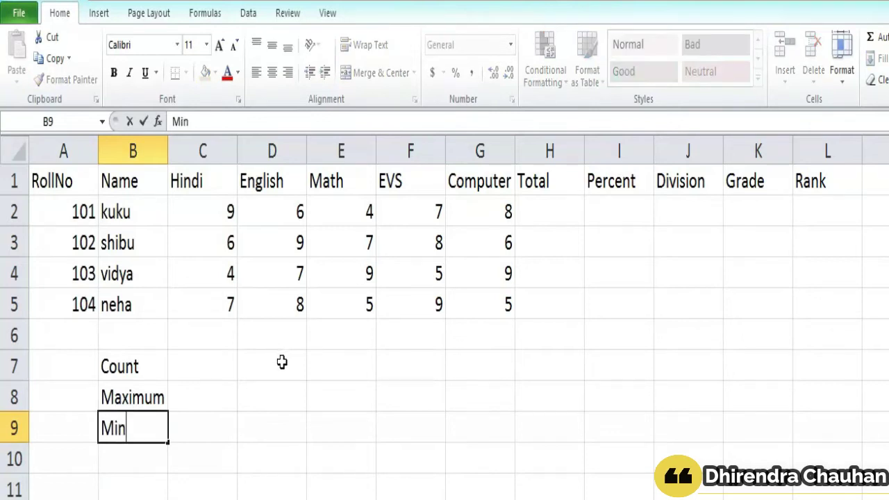
pyautogui.write('imum')
pyautogui.press('Return')
pyautogui.write('A')
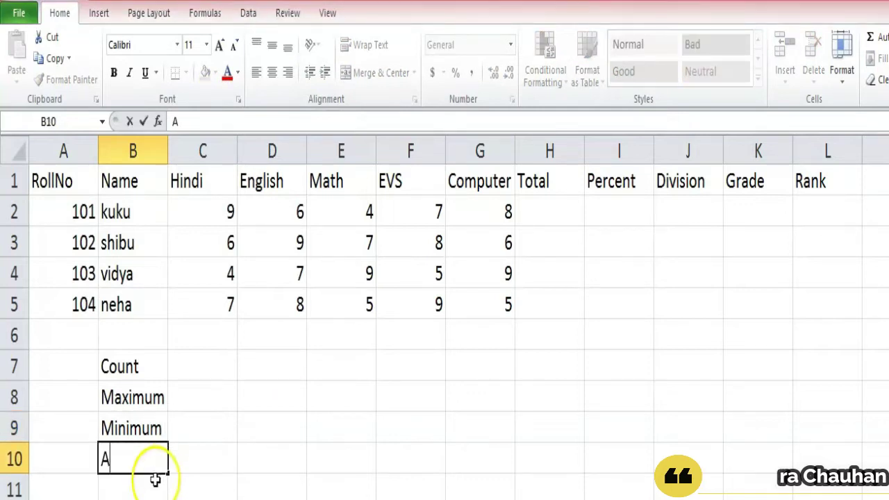
pyautogui.write('verage')
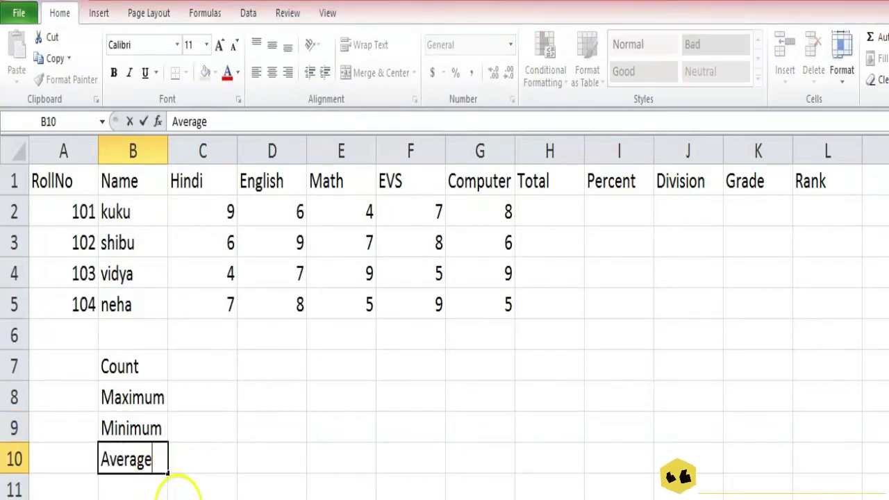
pyautogui.click(177, 494)
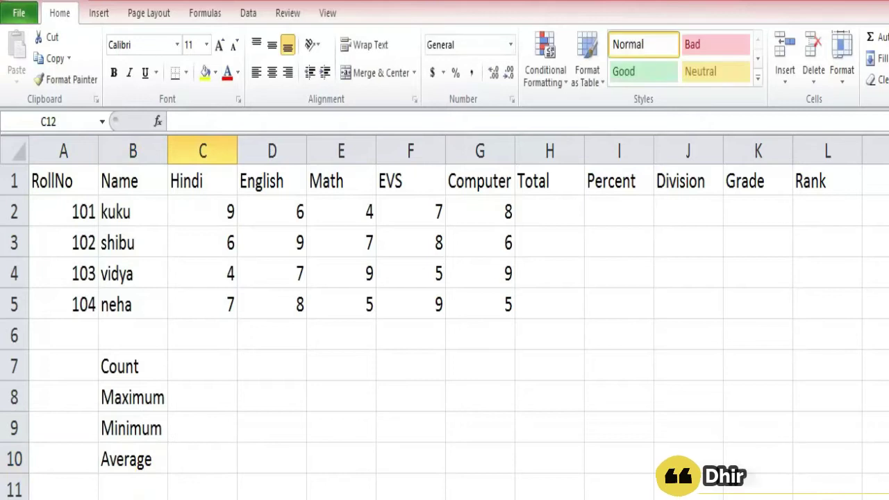
# Apply All Borders to the range A1:L10
pyautogui.moveTo(54, 179); pyautogui.dragTo(802, 466)
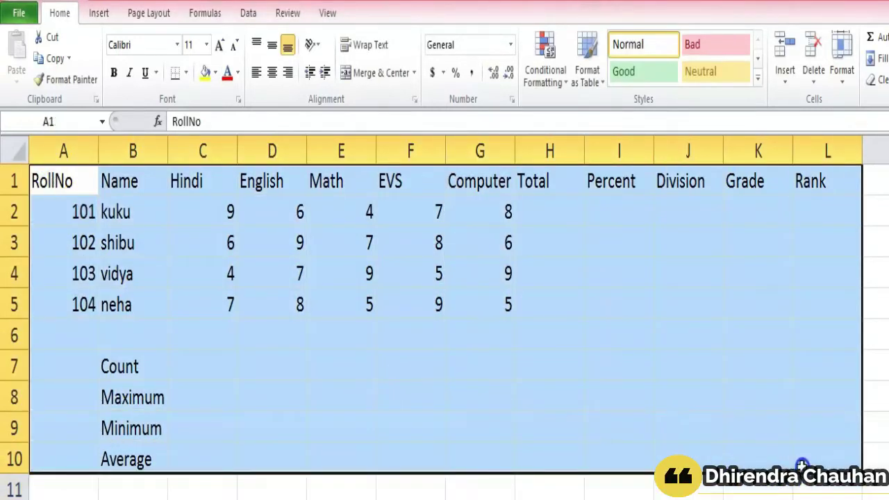
pyautogui.click(186, 73)
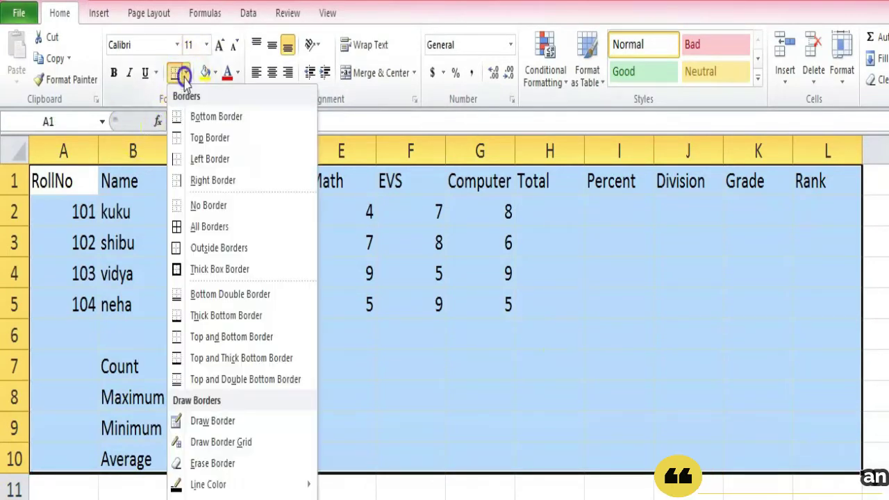
pyautogui.click(211, 226)
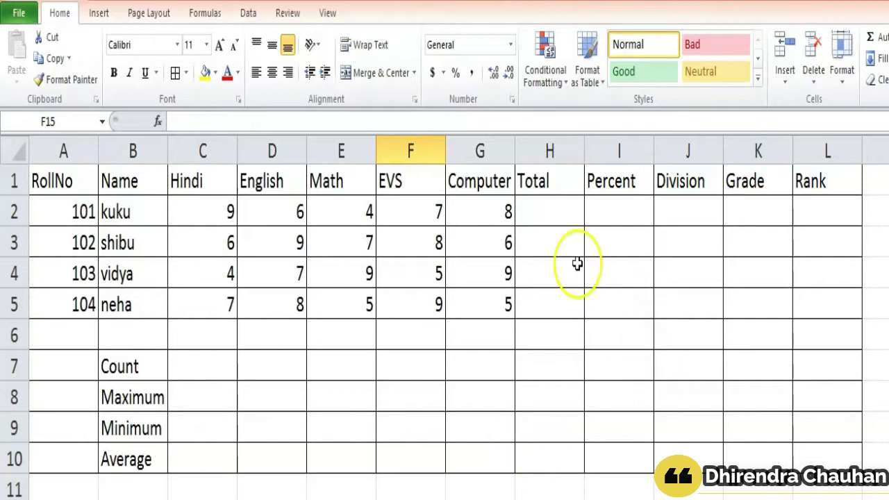
# Calculate the first student's total in H2 with the formula =sum(c2:g2)
pyautogui.click(560, 205)
pyautogui.click(585, 216)
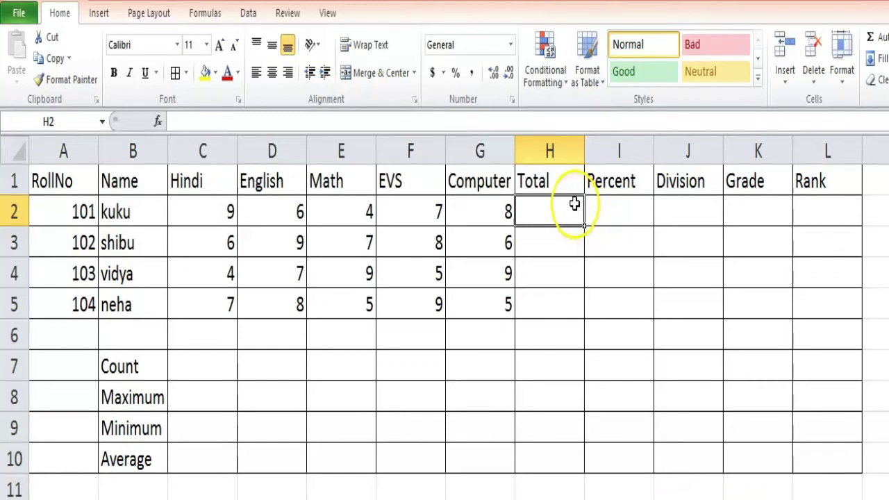
pyautogui.write('=sum')
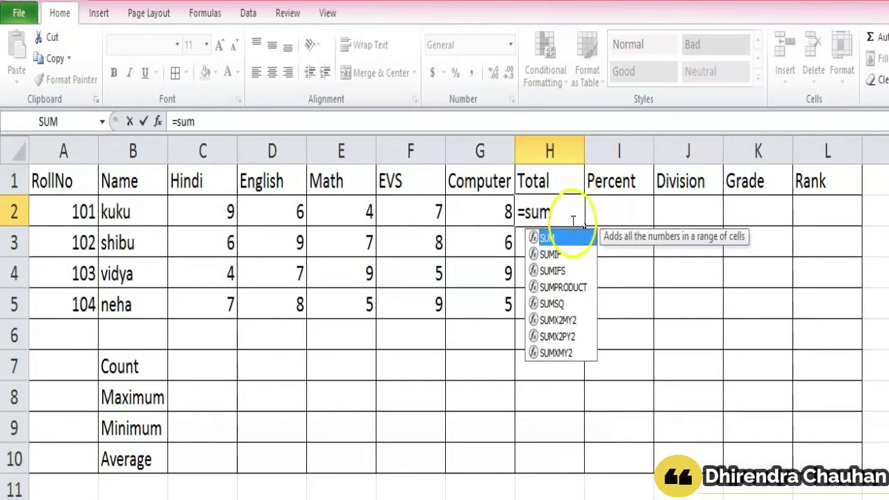
pyautogui.write('(')
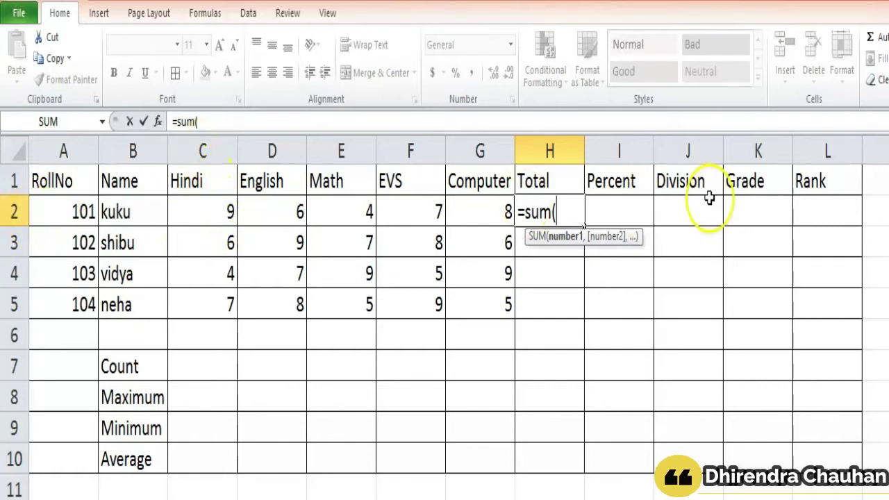
pyautogui.write('c2')
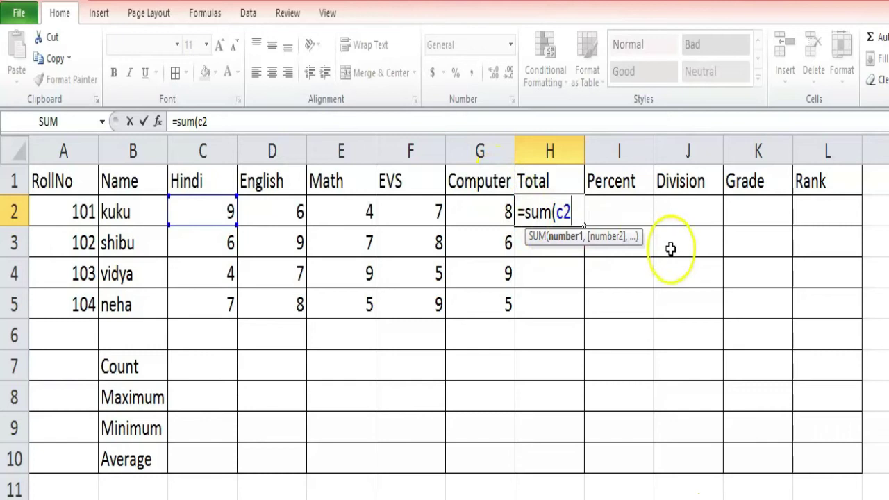
pyautogui.write(':')
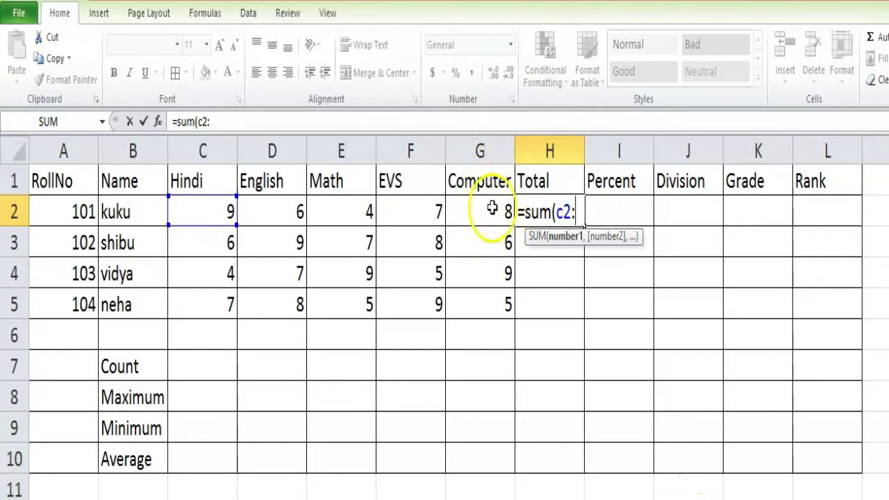
pyautogui.write('g2')
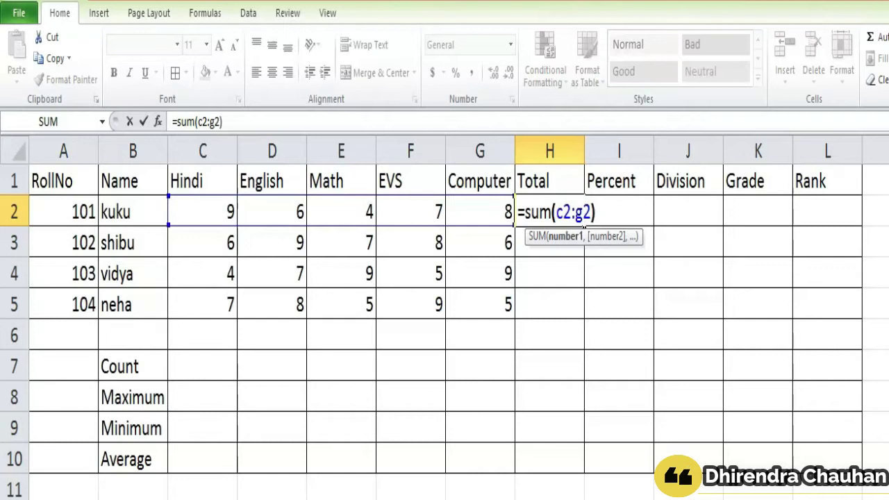
pyautogui.press('Return')
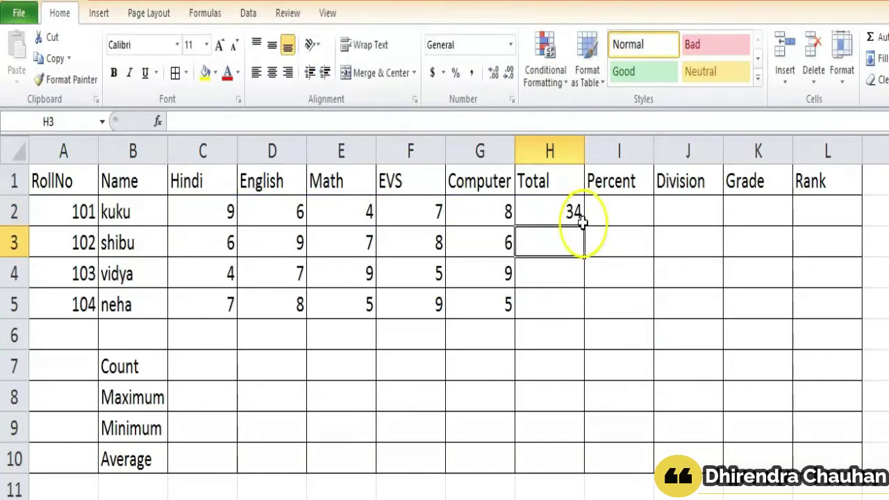
# Set the first student's Math mark in E2 to 8 and select the total in H2
pyautogui.click(366, 212)
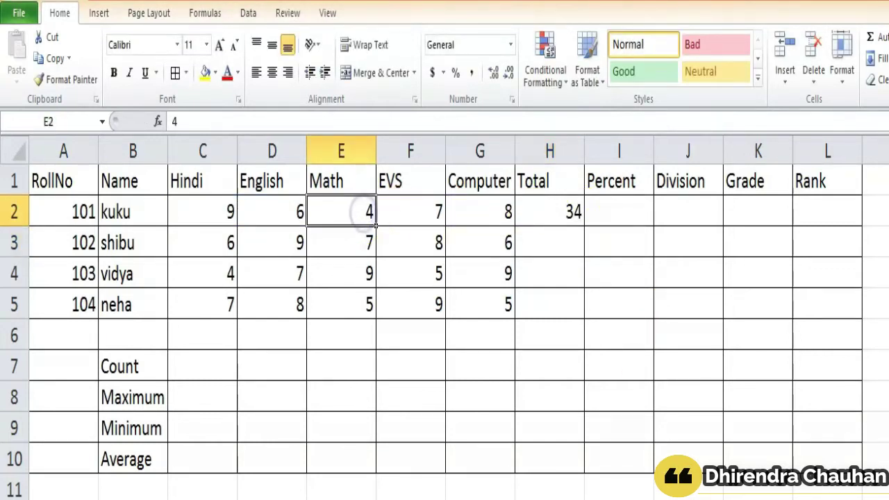
pyautogui.write('8')
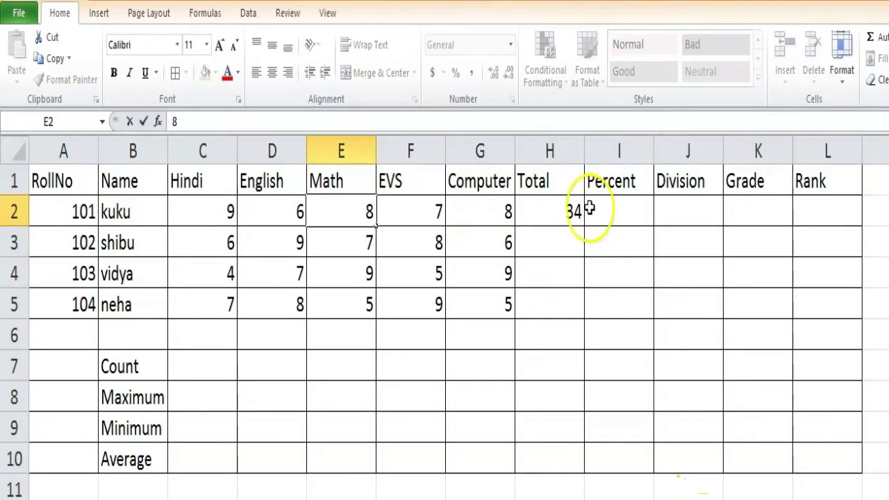
pyautogui.press('Return')
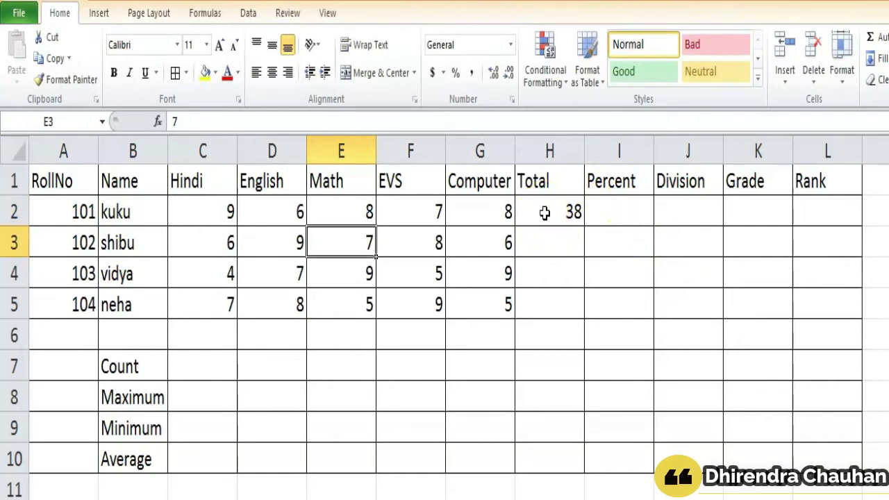
pyautogui.click(578, 221)
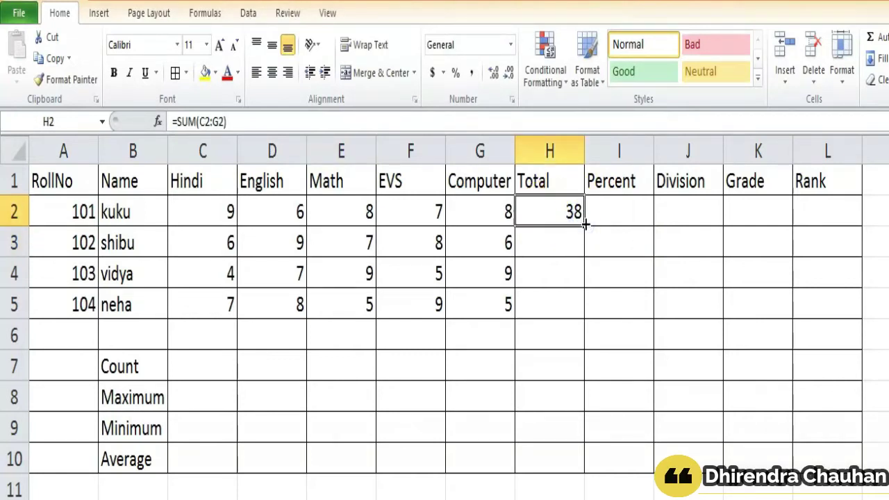
pyautogui.click(579, 219)
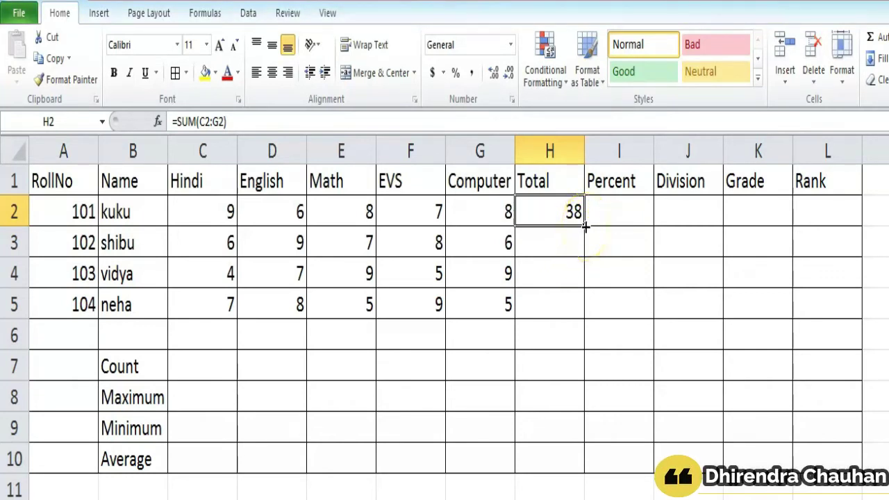
# Copy the total formula from H2 down to the other students in H3:H5
pyautogui.moveTo(585, 230); pyautogui.dragTo(590, 314)
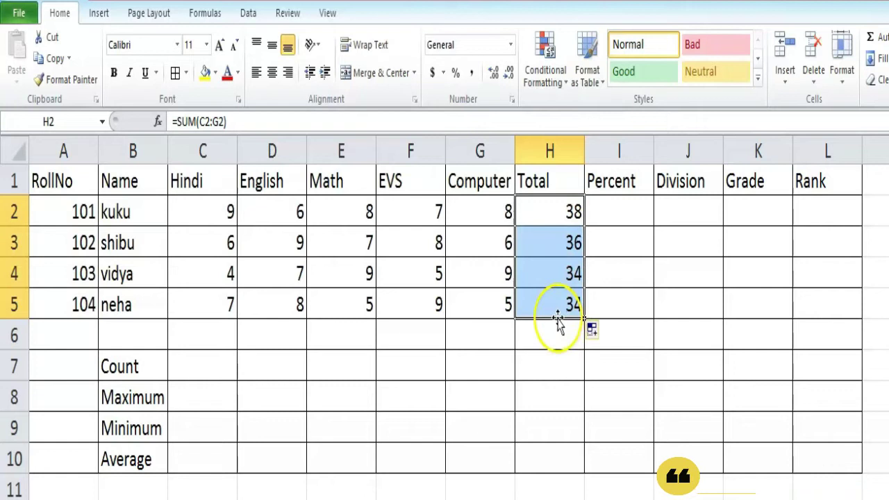
# Calculate the first student's percent in I2 with the formula =(h2*100)/50 and fill it down to I5
pyautogui.click(602, 212)
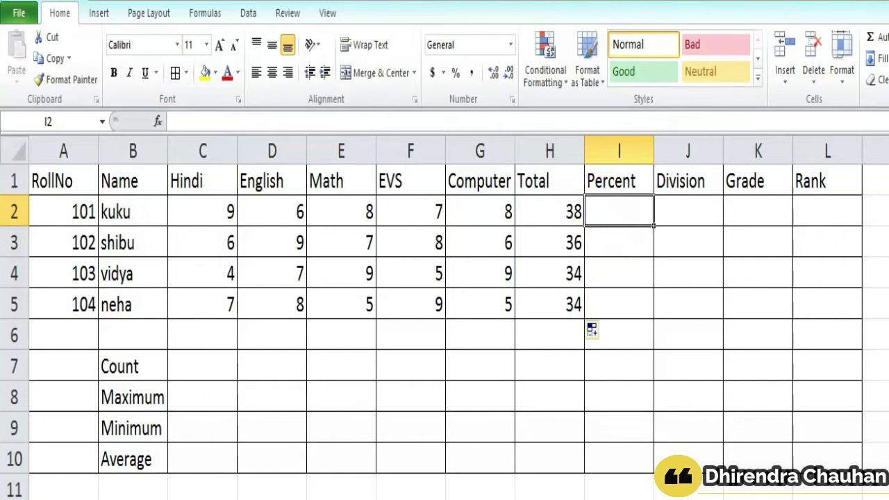
pyautogui.click(531, 201)
pyautogui.click(609, 219)
pyautogui.click(564, 222)
pyautogui.click(618, 214)
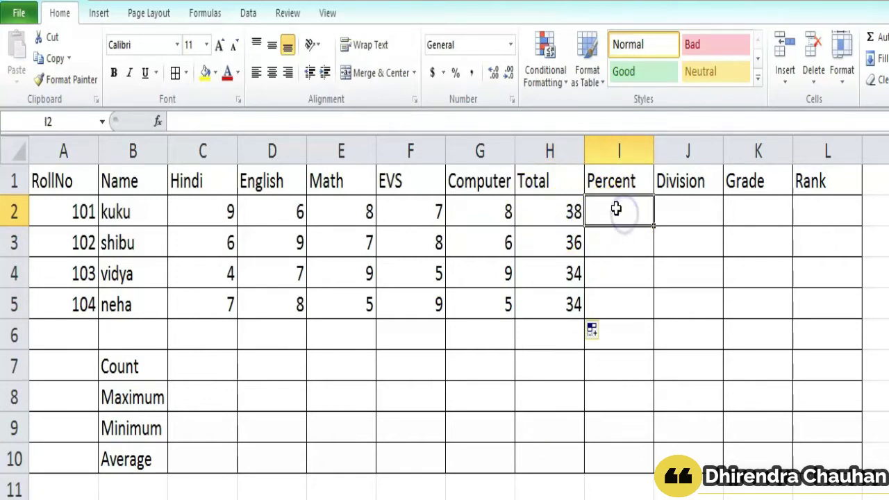
pyautogui.write('=(')
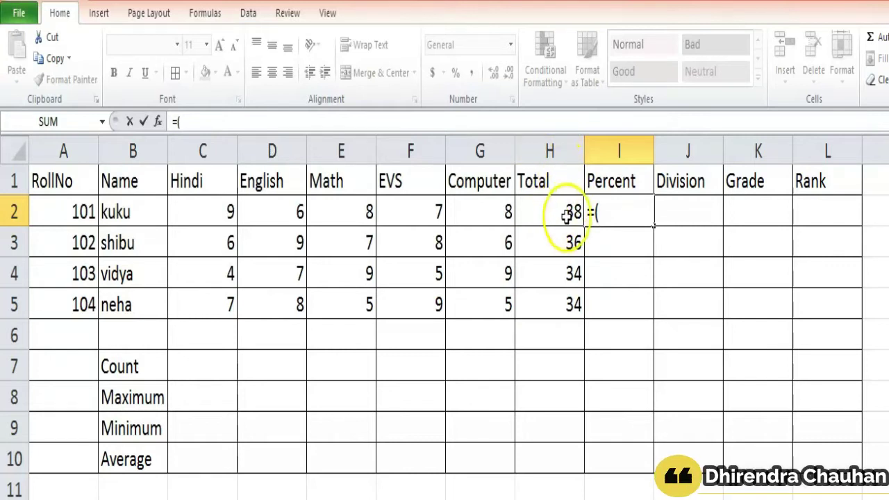
pyautogui.write('h2')
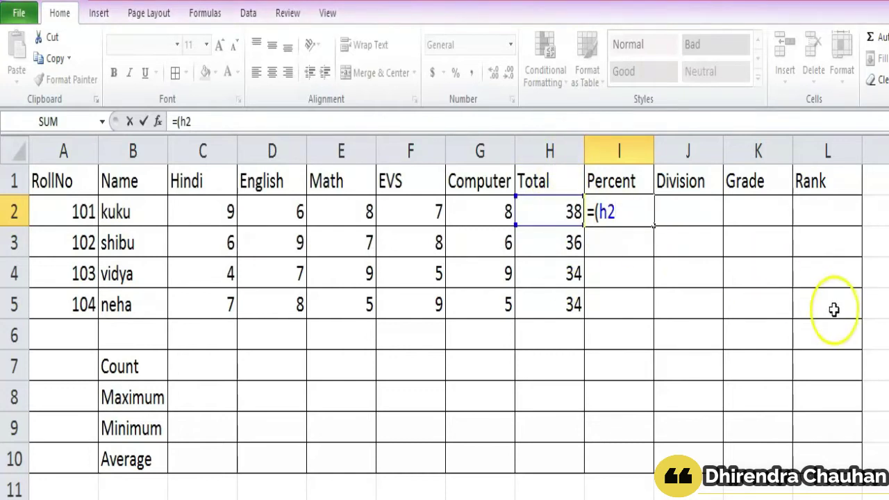
pyautogui.write('*10')
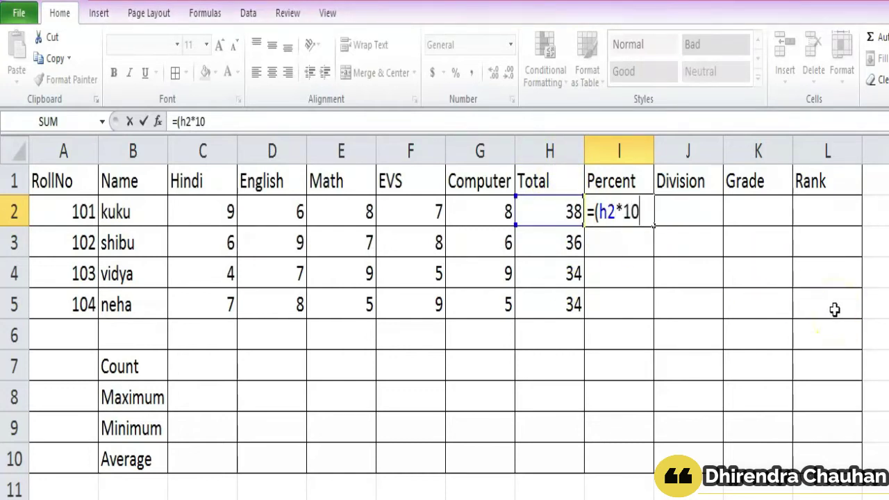
pyautogui.write('0)')
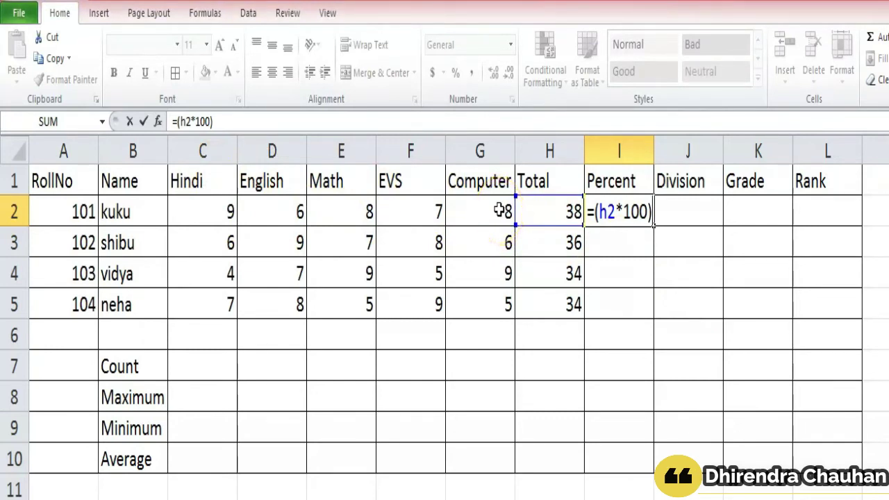
pyautogui.write('/50')
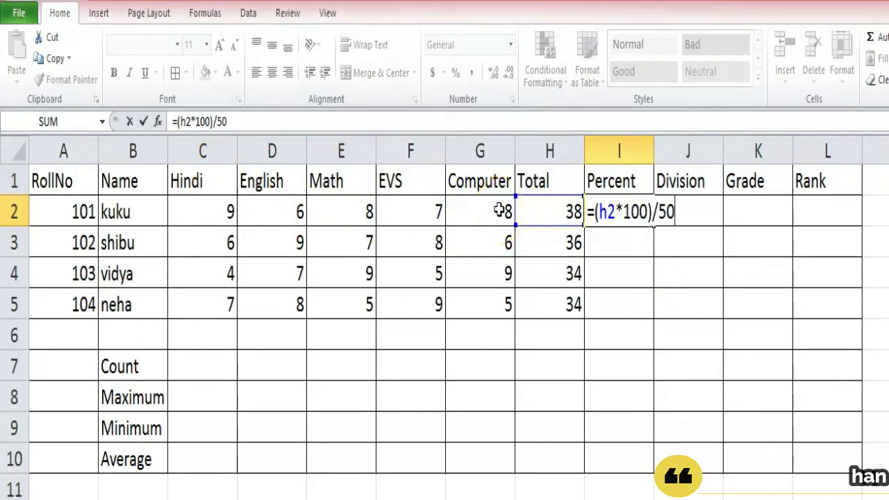
pyautogui.press('Return')
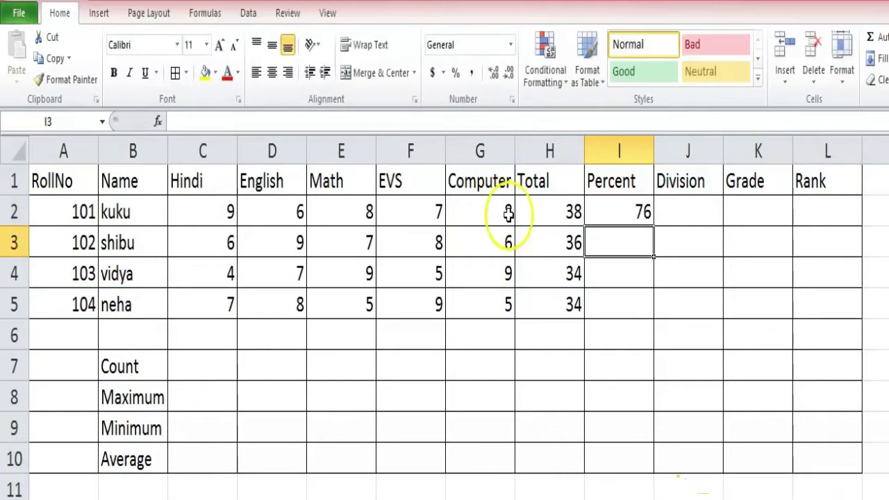
pyautogui.click(634, 209)
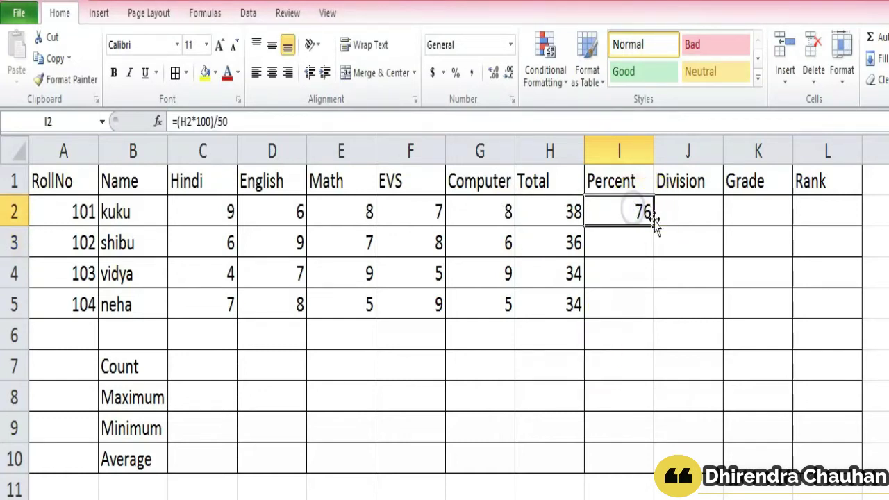
pyautogui.moveTo(656, 226); pyautogui.dragTo(657, 318)
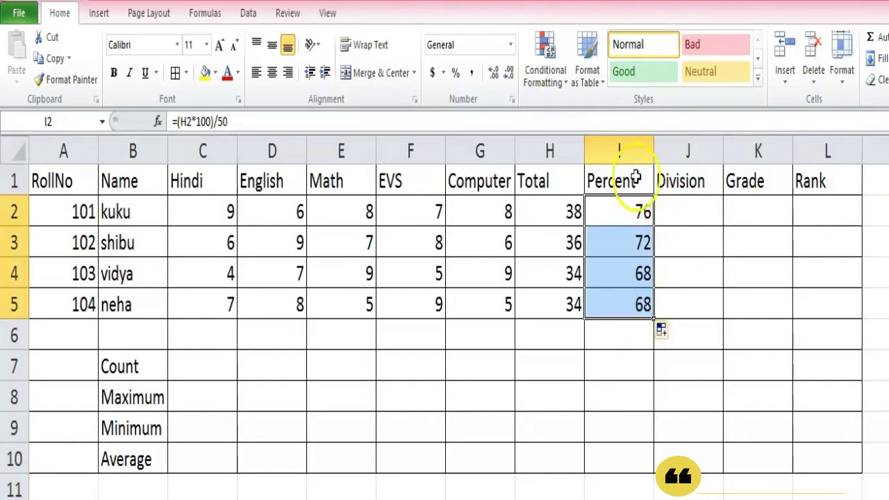
# Begin the division formula in J2 with an IF that returns "1st Div" when I2>=60
pyautogui.click(687, 212)
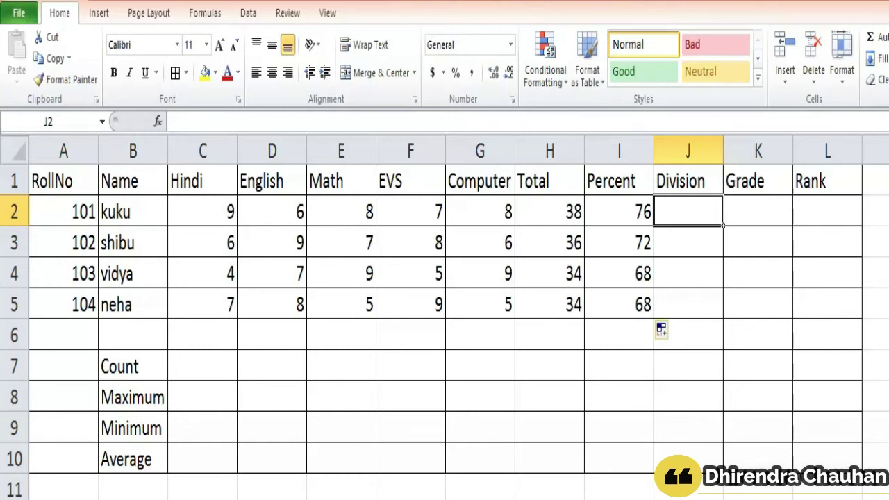
pyautogui.write('=')
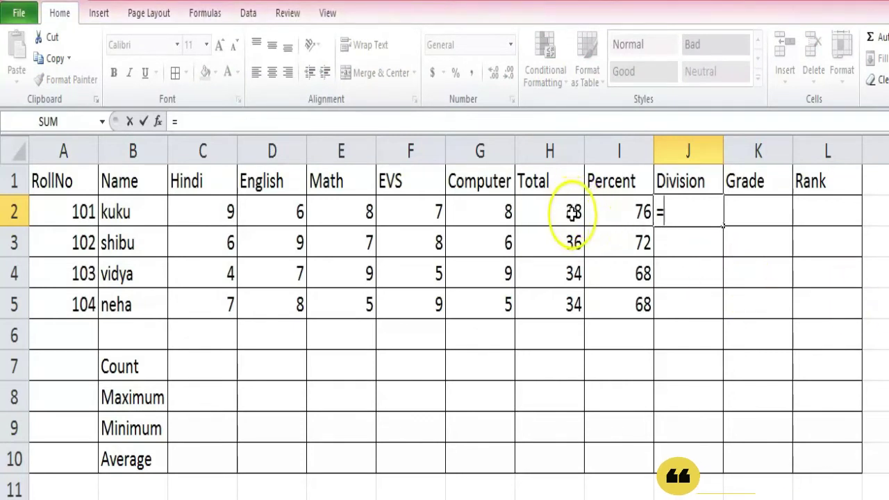
pyautogui.write('if')
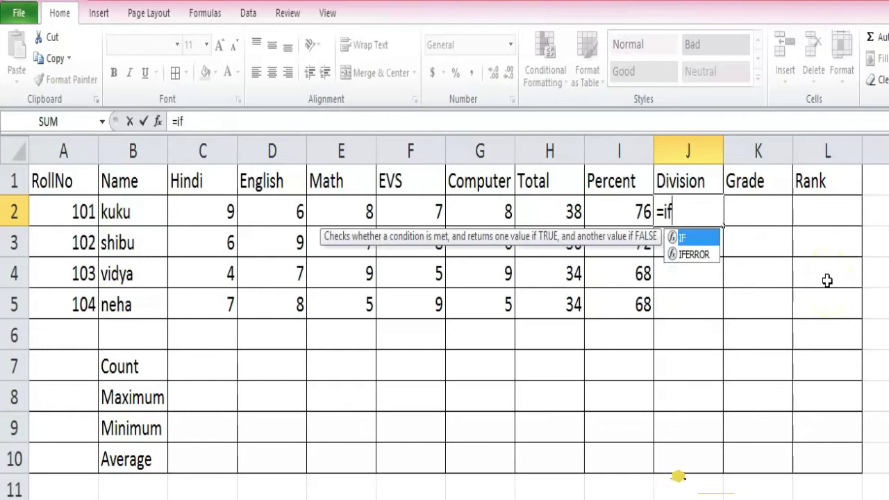
pyautogui.write('(')
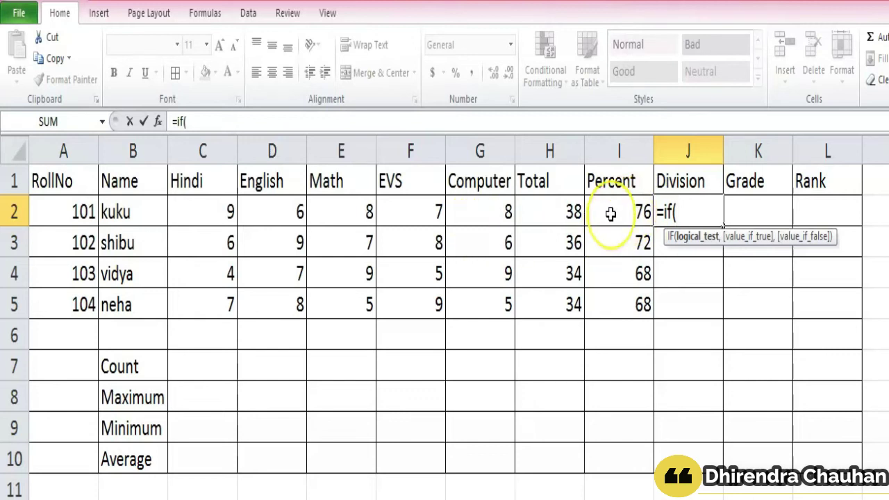
pyautogui.write('i2')
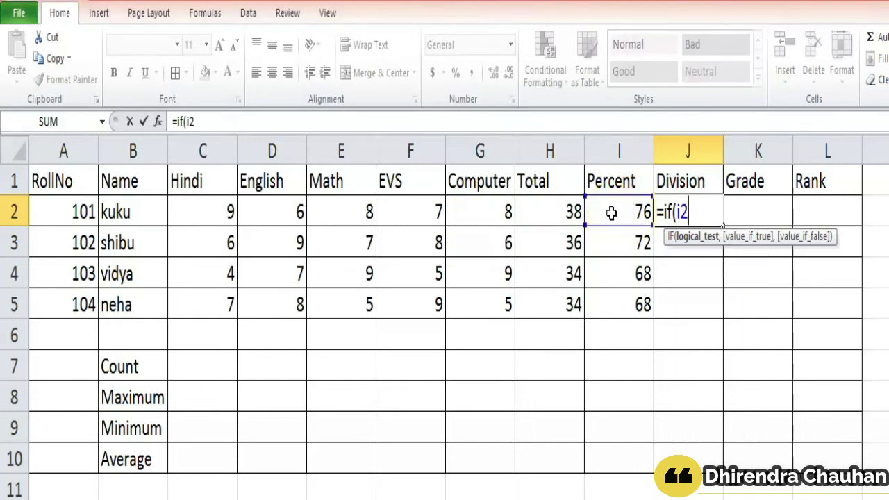
pyautogui.write('>=60')
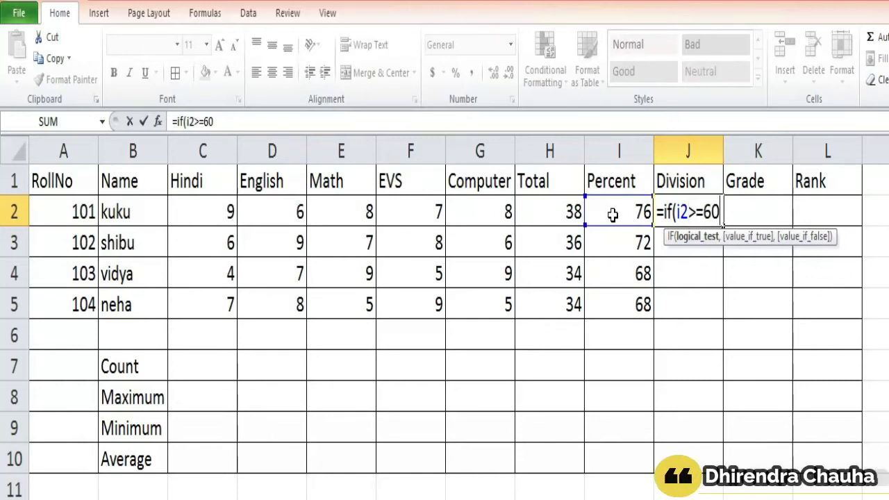
pyautogui.write(',"")')
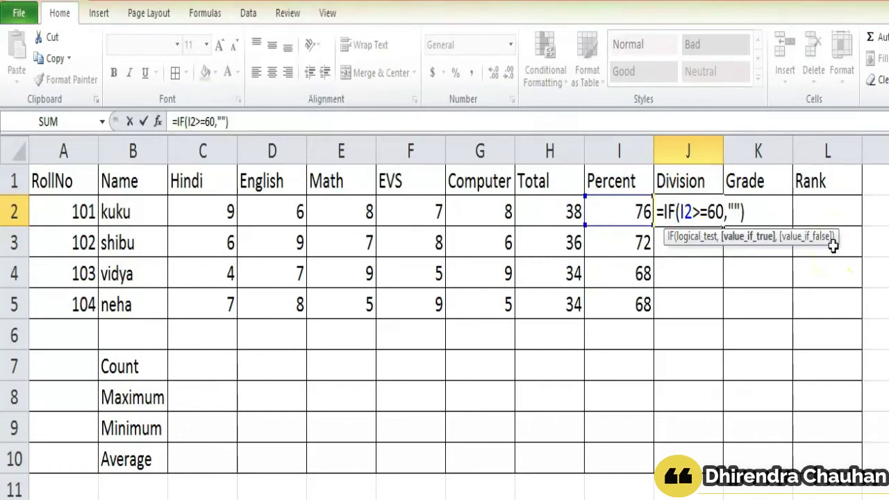
pyautogui.write('1st Div')
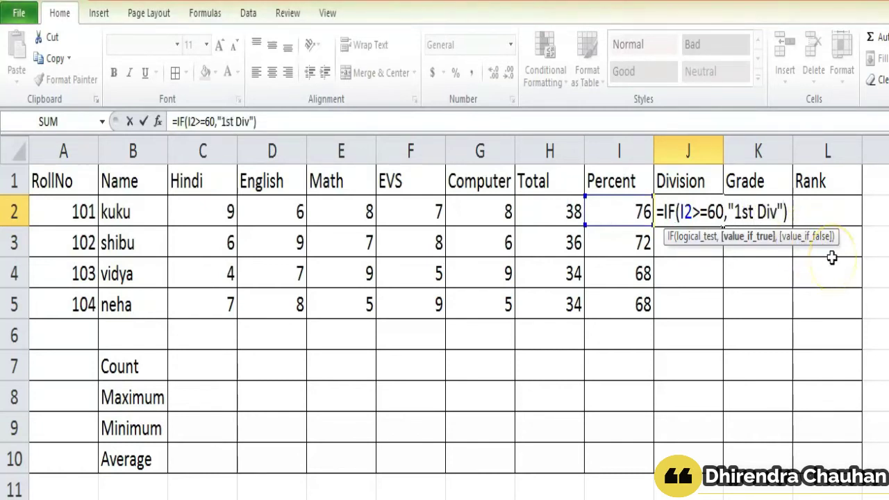
pyautogui.write(',')
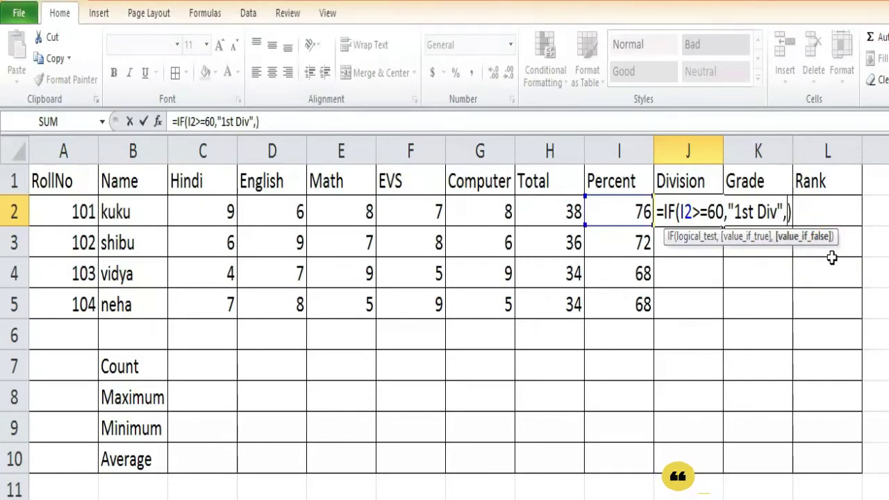
# Nest IF conditions in the J2 formula for i2>=48 "2nd Div" and i2>=33 "3rd Div", otherwise "fail"
pyautogui.write('if')
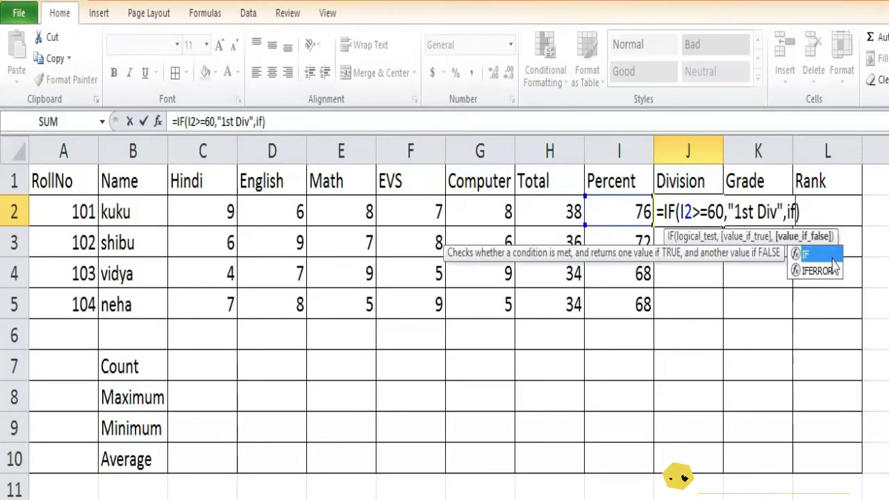
pyautogui.write('(')
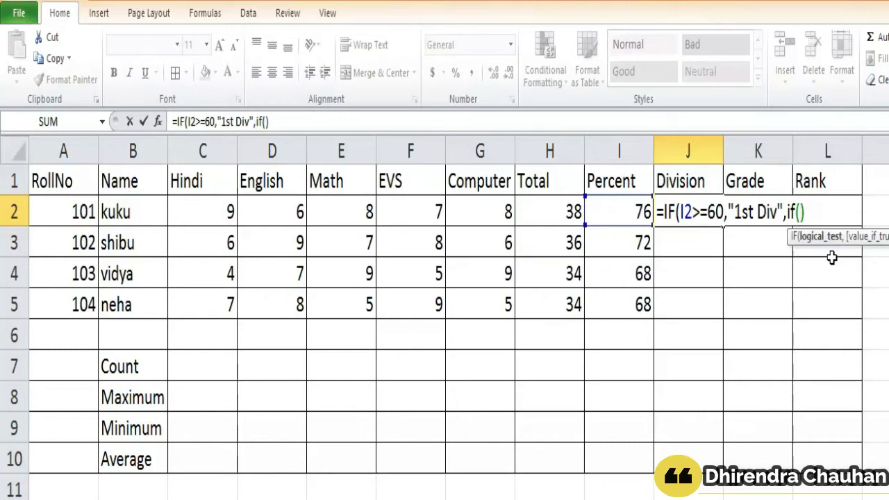
pyautogui.write('i2')
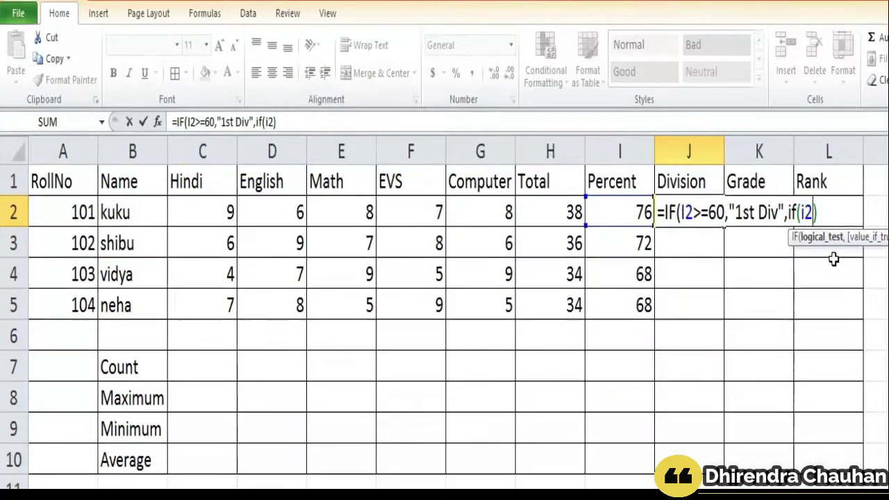
pyautogui.write('>=')
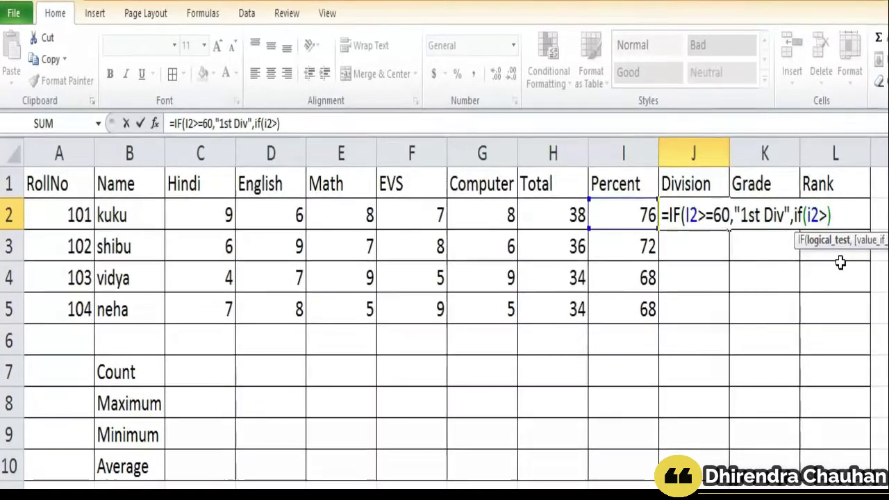
pyautogui.write('48,"2nd Div",if(i2>=33,')
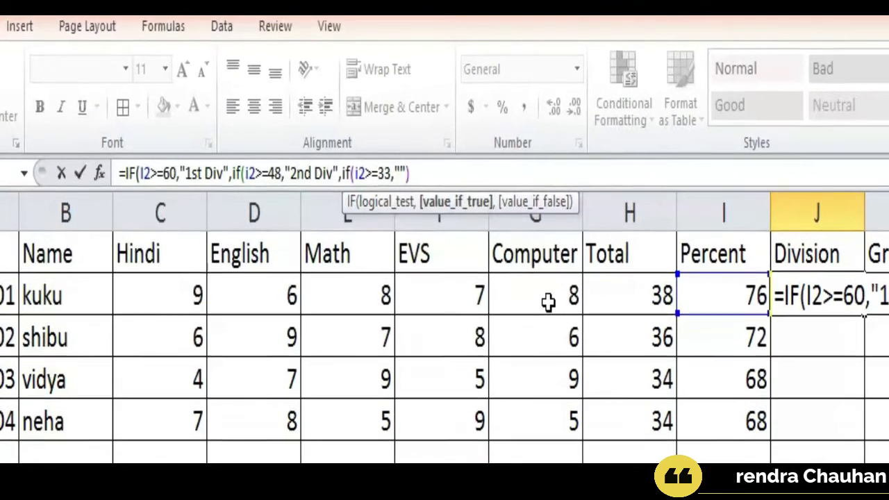
pyautogui.write('rd')
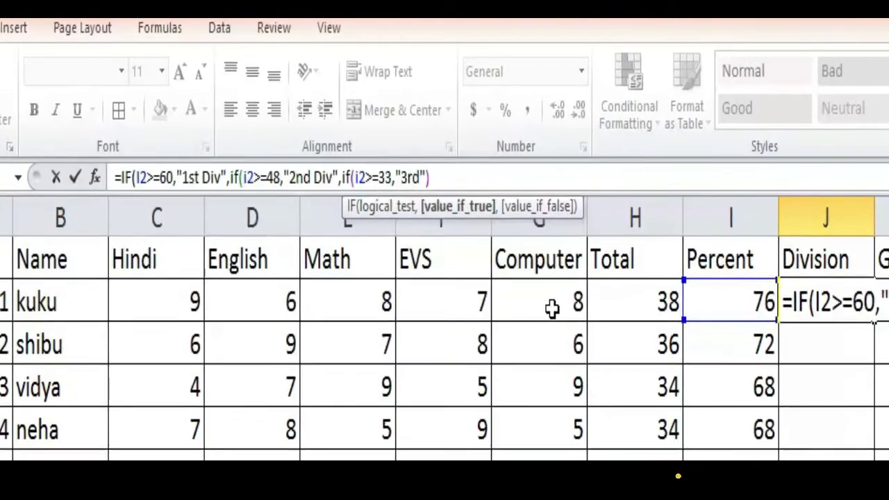
pyautogui.write(' Div","fail')
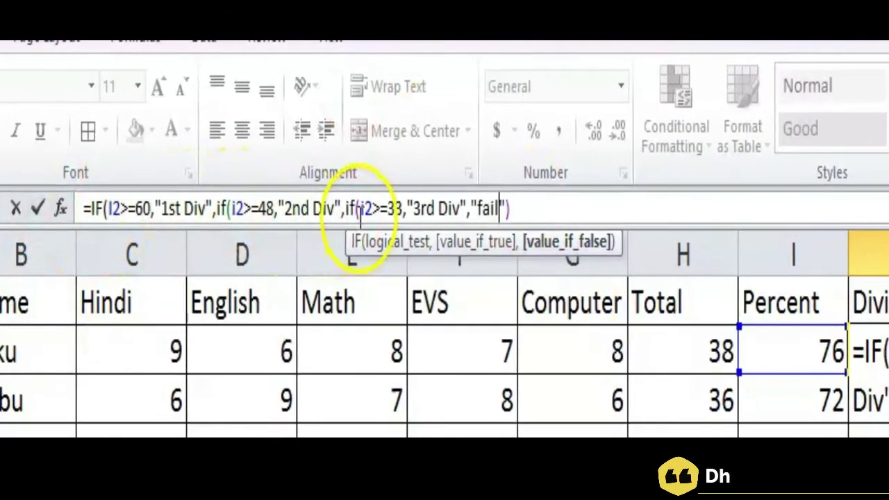
# Complete the nested IF formula in J2 with its closing brackets and fill it down to J5
pyautogui.click(479, 244)
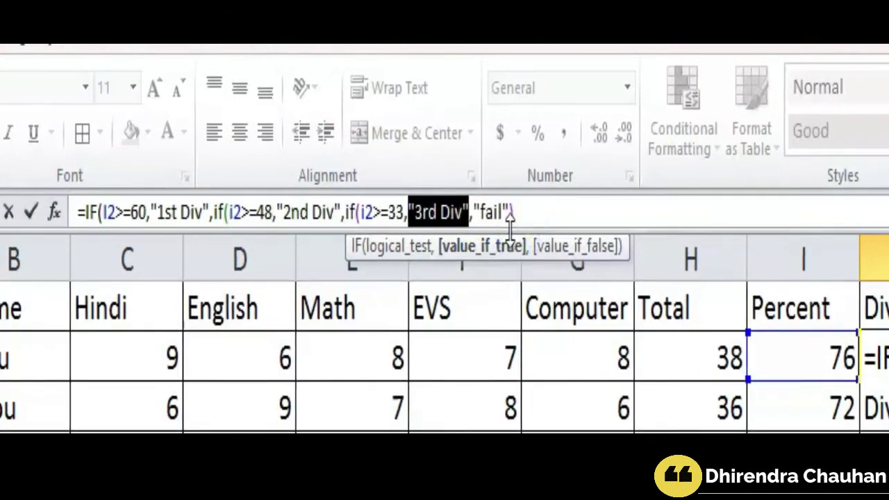
pyautogui.click(497, 211)
pyautogui.press('End')
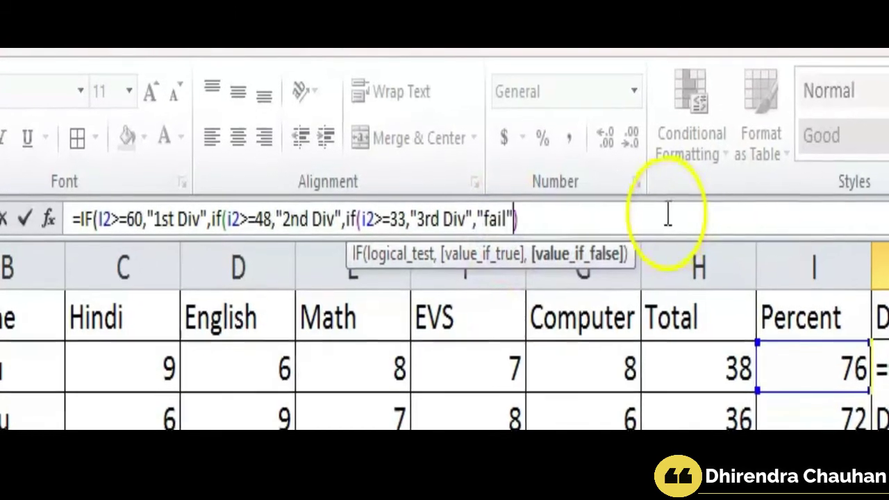
pyautogui.write('))')
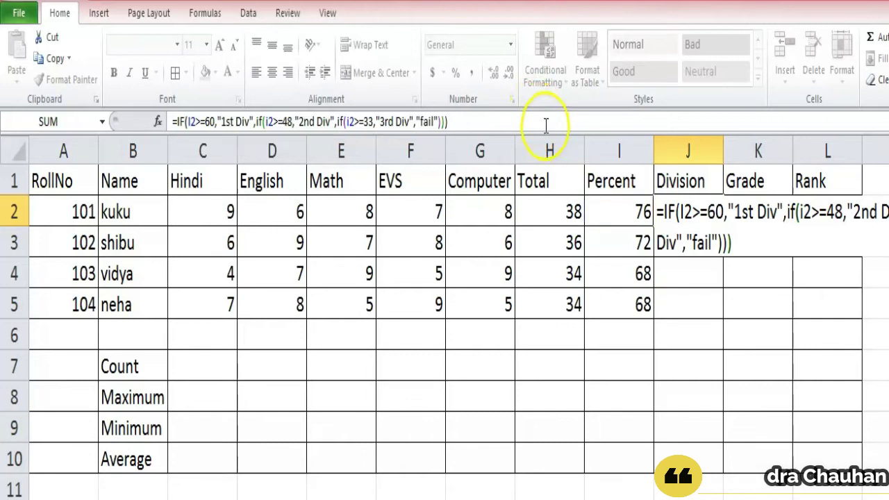
pyautogui.press('Return')
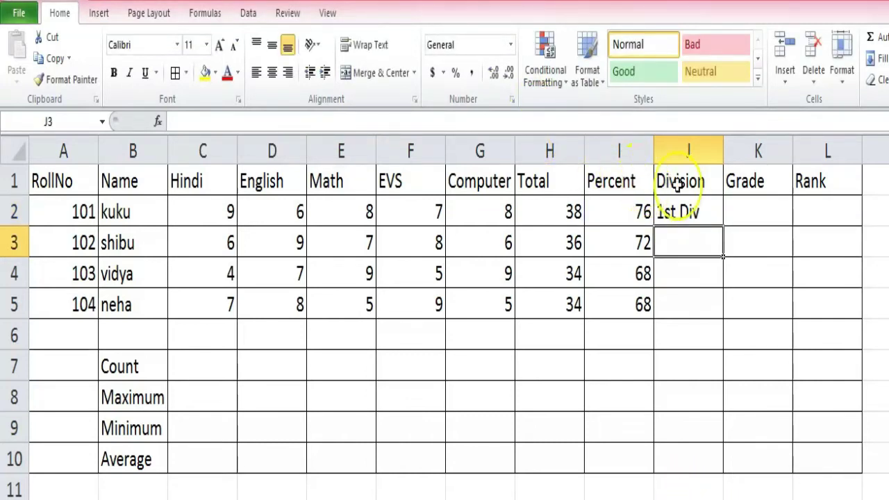
pyautogui.click(691, 207)
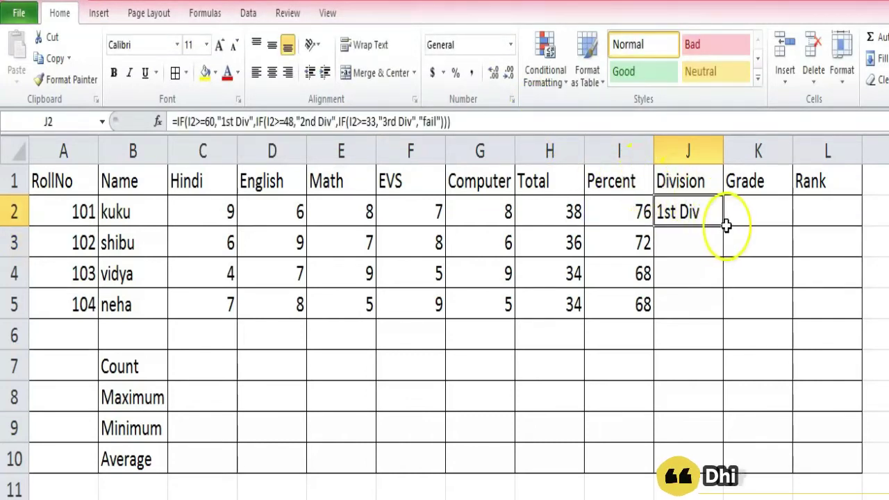
pyautogui.moveTo(723, 225); pyautogui.dragTo(729, 330)
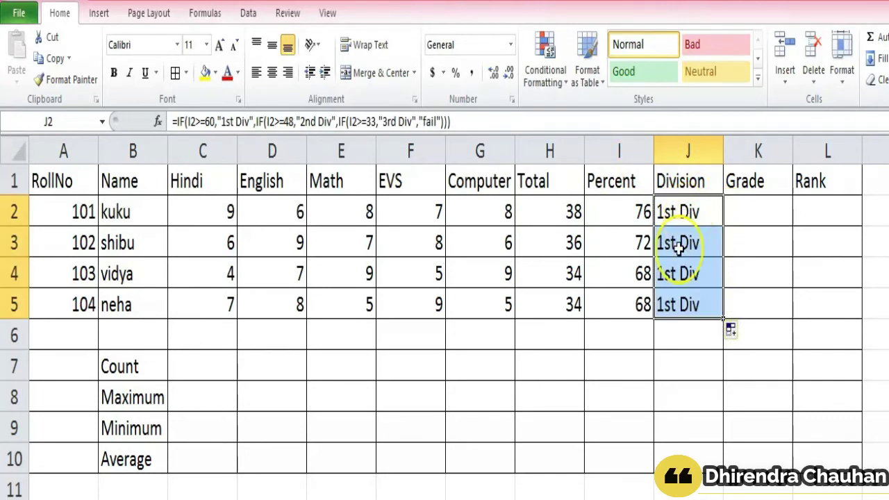
# Set the fourth student's EVS mark in F5 to 2
pyautogui.click(435, 297)
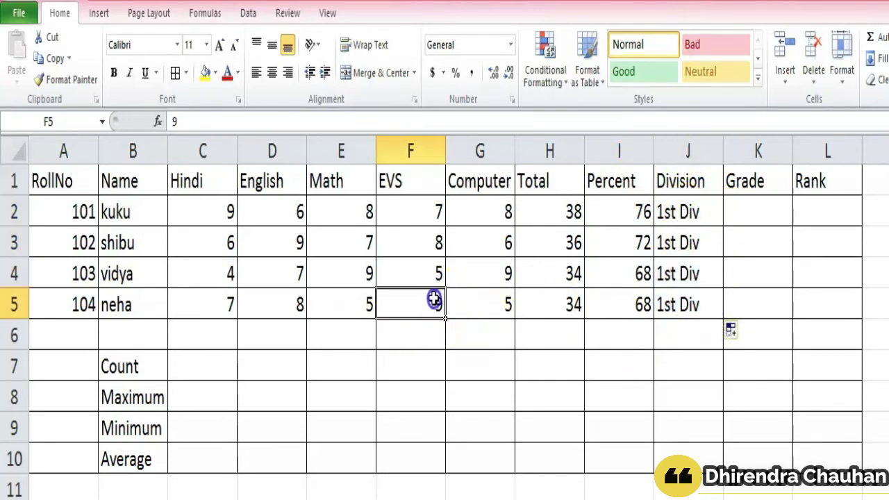
pyautogui.write('2')
pyautogui.press('Left')
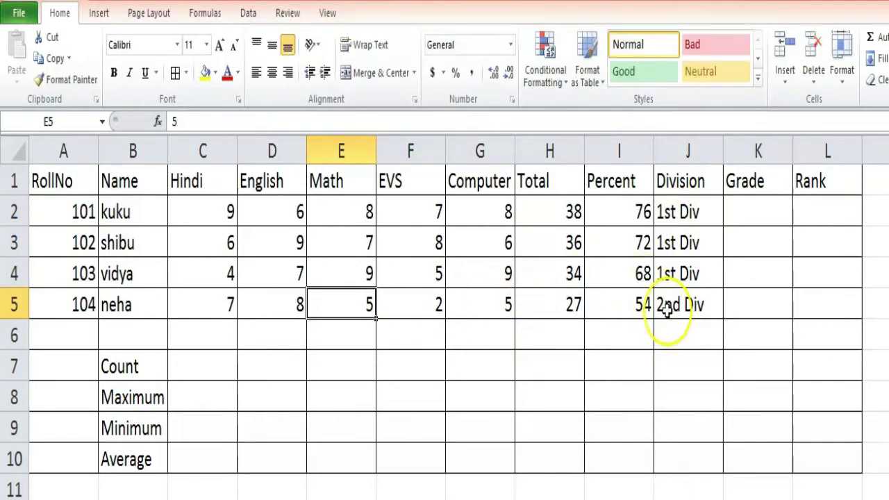
# Begin the grade formula in K2 with an IF that returns "A+" when i2>90
pyautogui.click(669, 309)
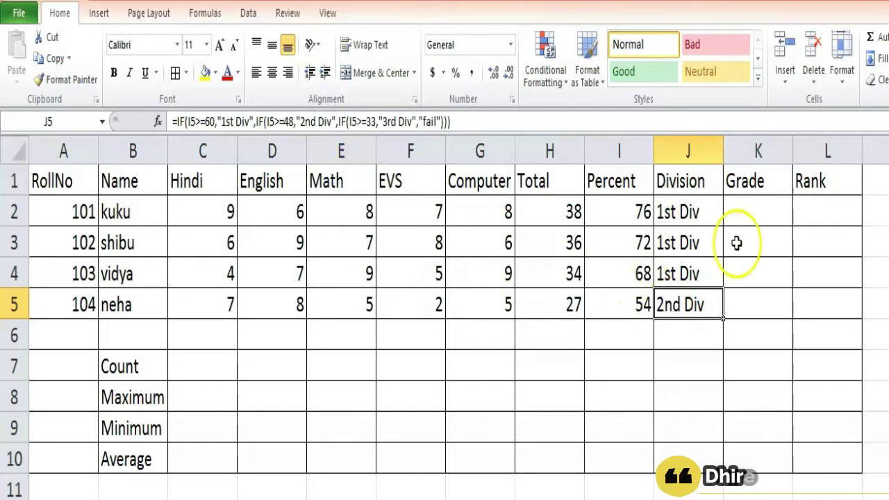
pyautogui.click(778, 222)
pyautogui.write('=')
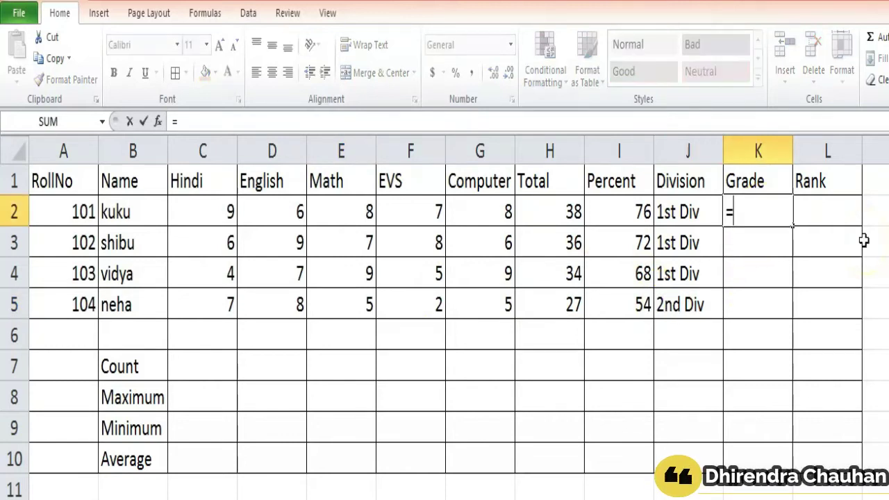
pyautogui.write('i')
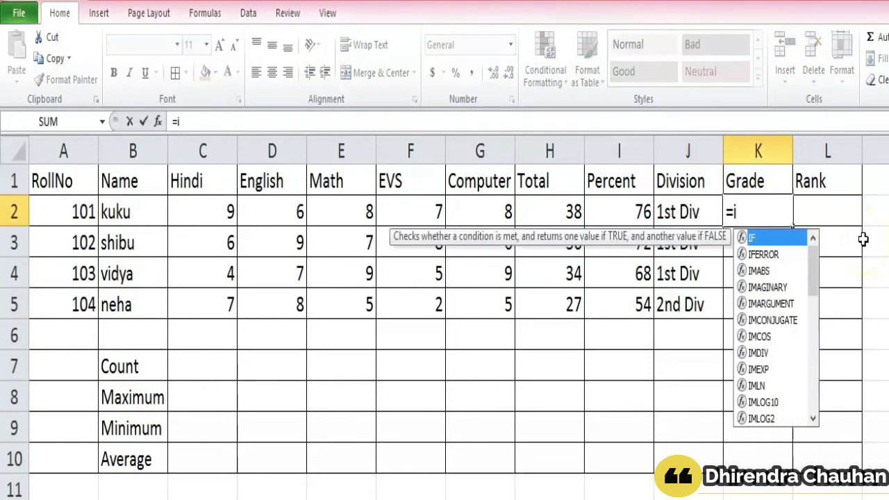
pyautogui.write('f(')
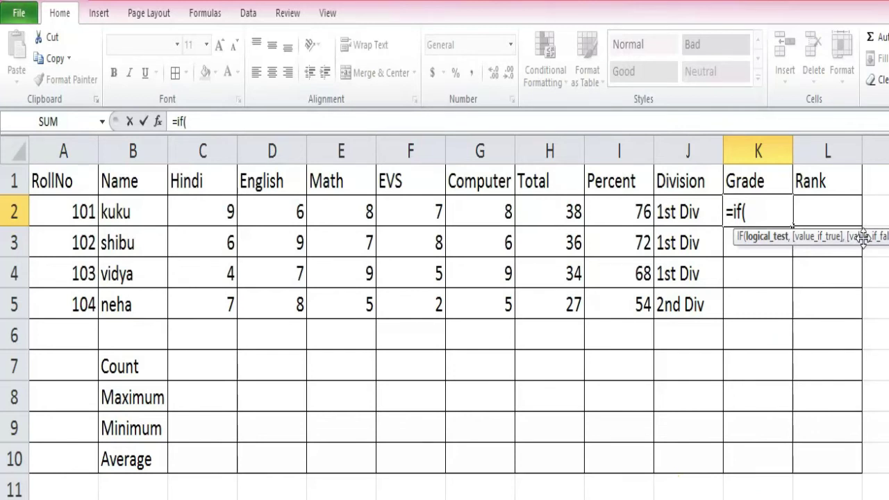
pyautogui.write('i2')
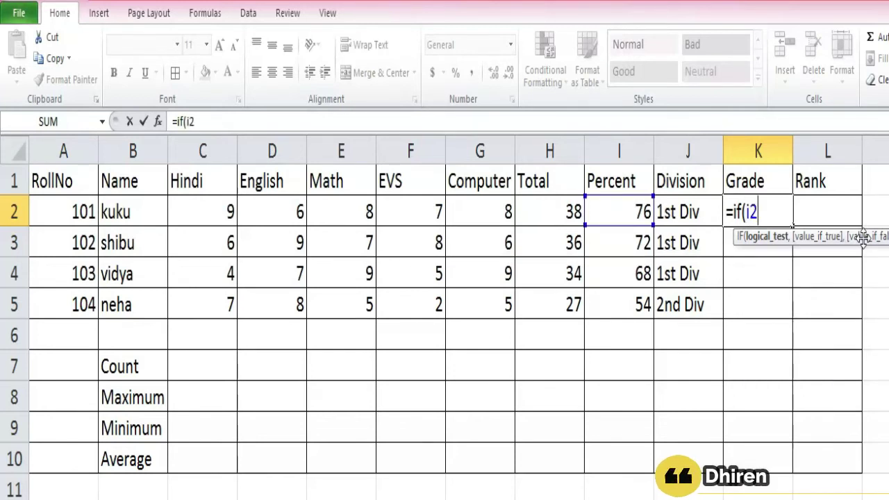
pyautogui.write('>')
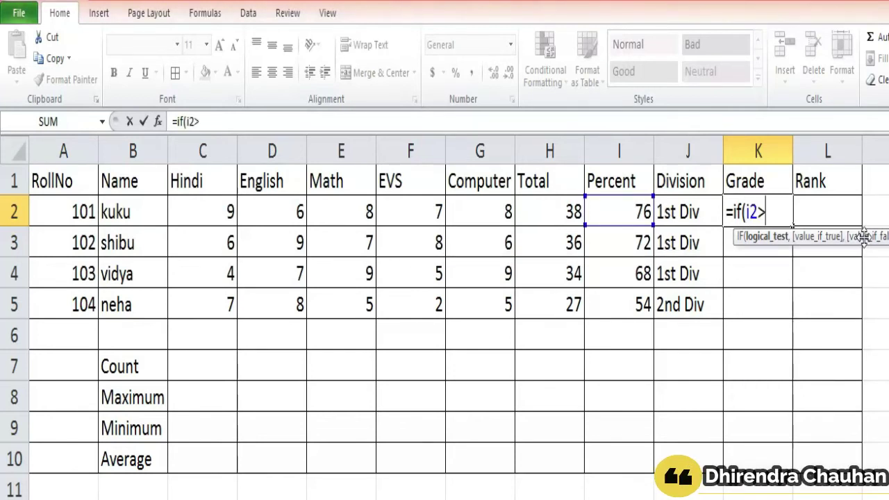
pyautogui.write('90,""')
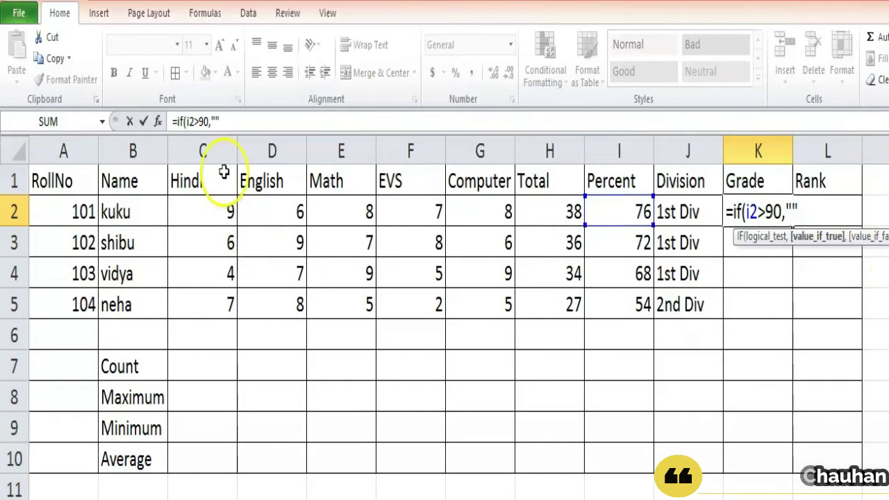
pyautogui.click(216, 121)
pyautogui.write('A+"')
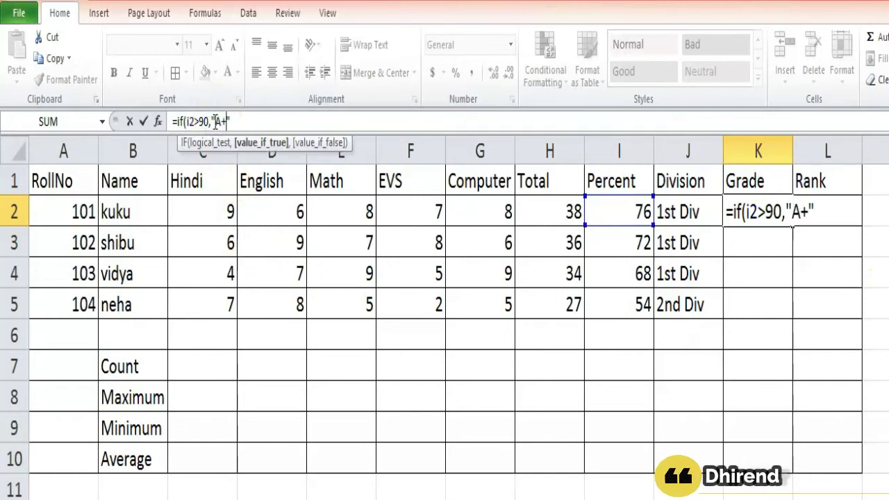
pyautogui.write(',')
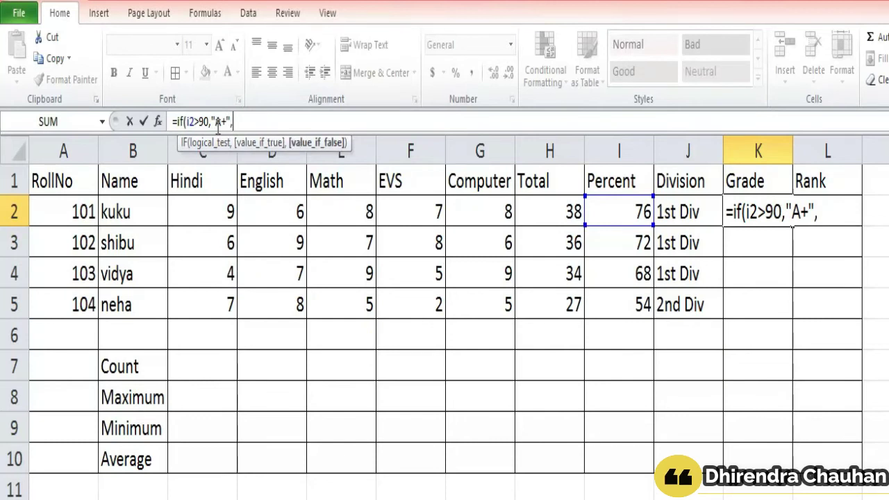
# Nest an IF in the K2 grade formula that returns "A" when i2>80
pyautogui.write('if(')
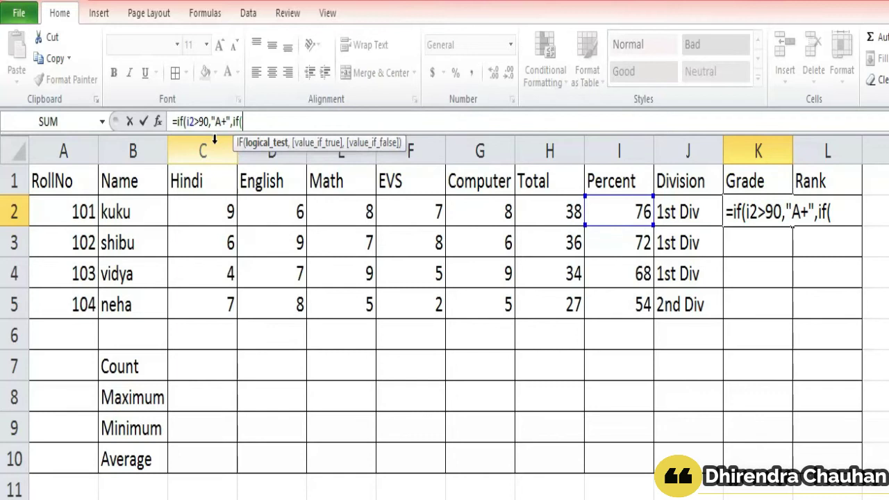
pyautogui.write('i2>')
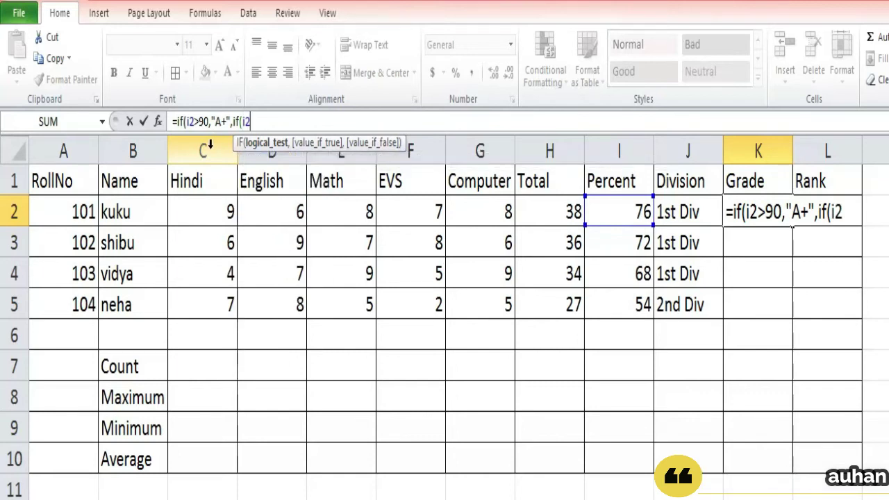
pyautogui.write('80')
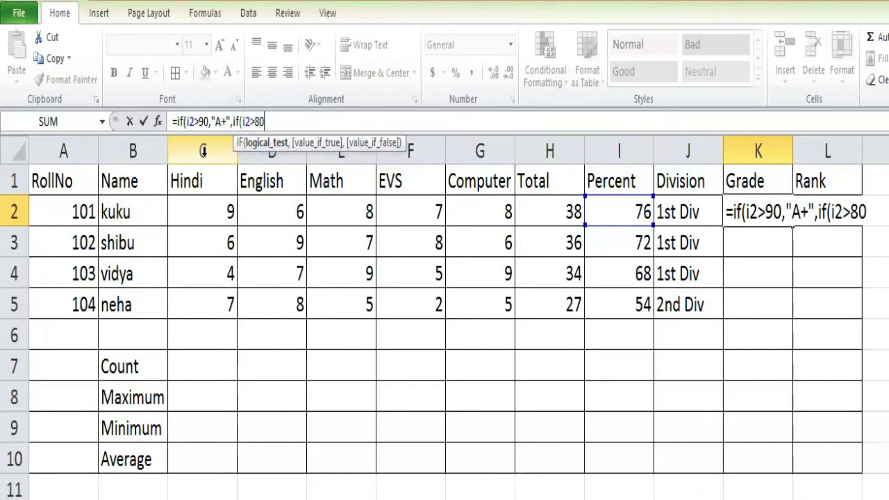
pyautogui.write(',"A')
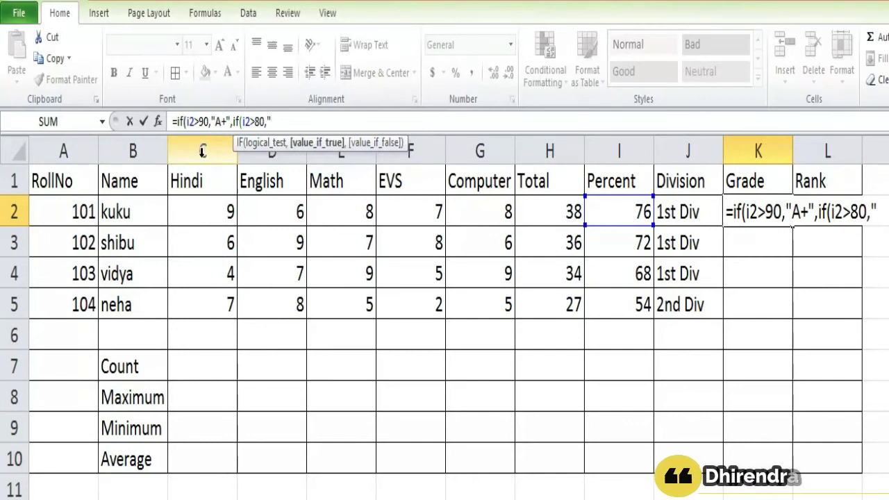
pyautogui.write('"')
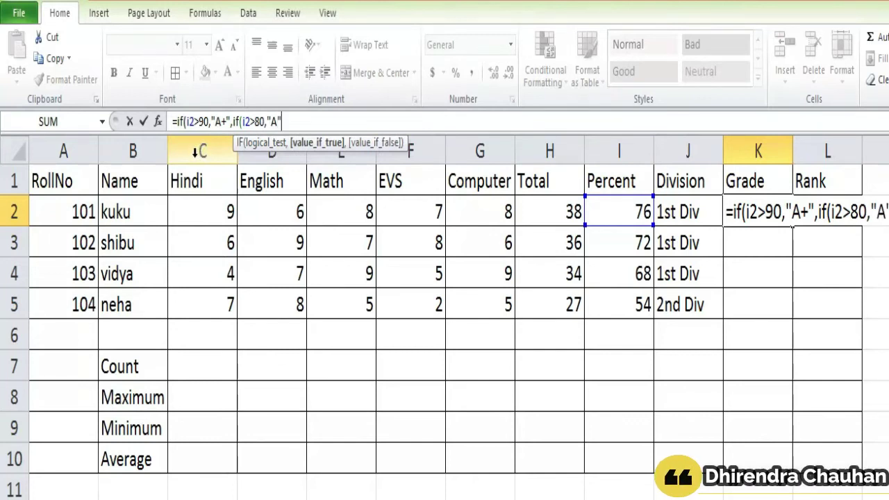
pyautogui.write(',')
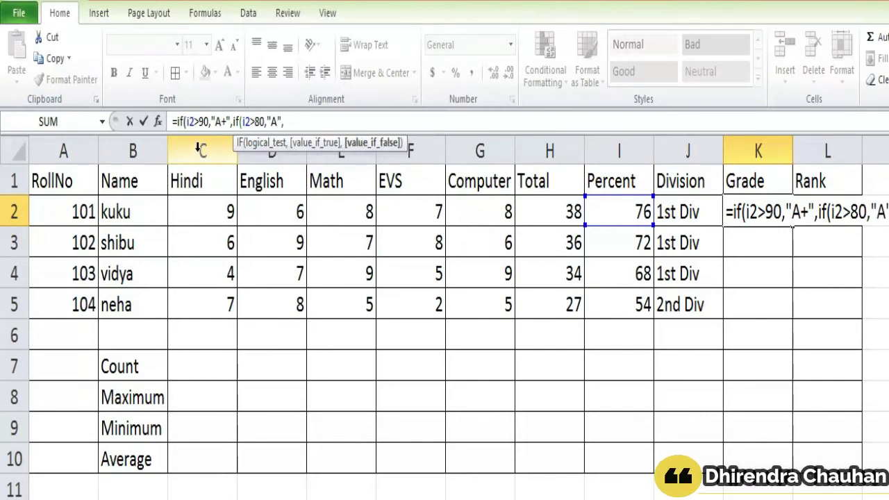
# Nest further IF conditions in the K2 formula for i2>70 "B+" and i2>60 "B"
pyautogui.write('if(')
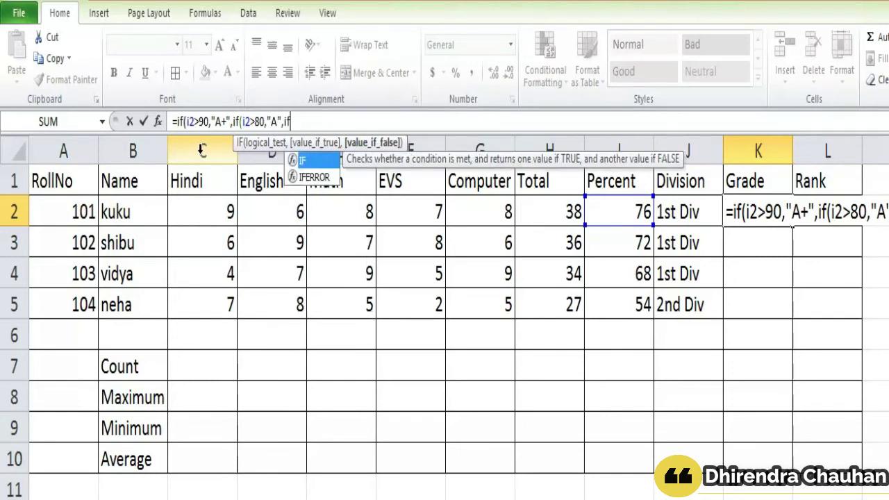
pyautogui.write('i2>')
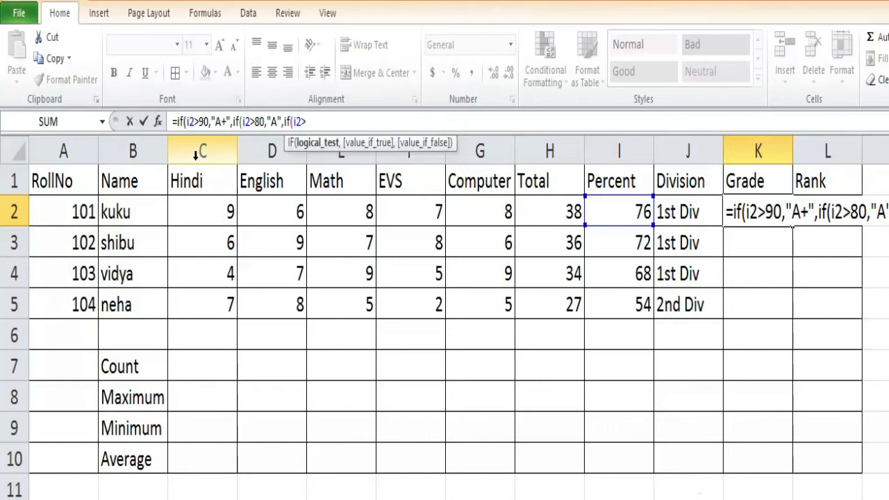
pyautogui.write('70')
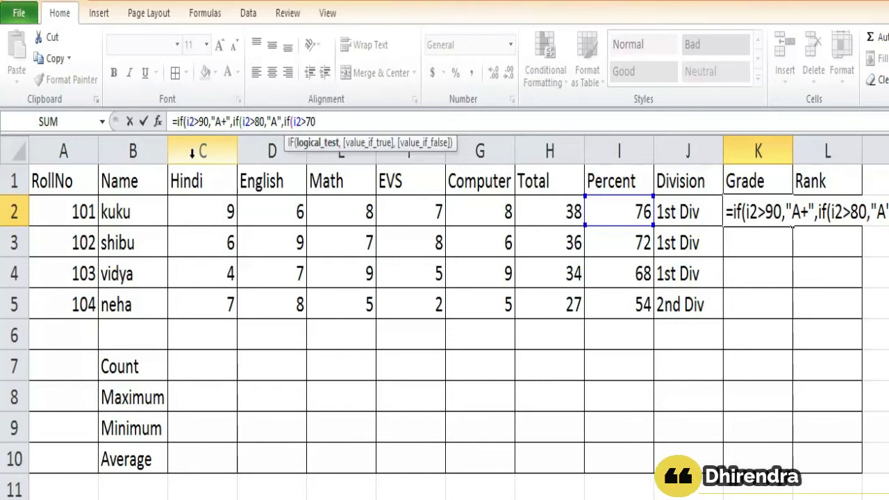
pyautogui.write(',')
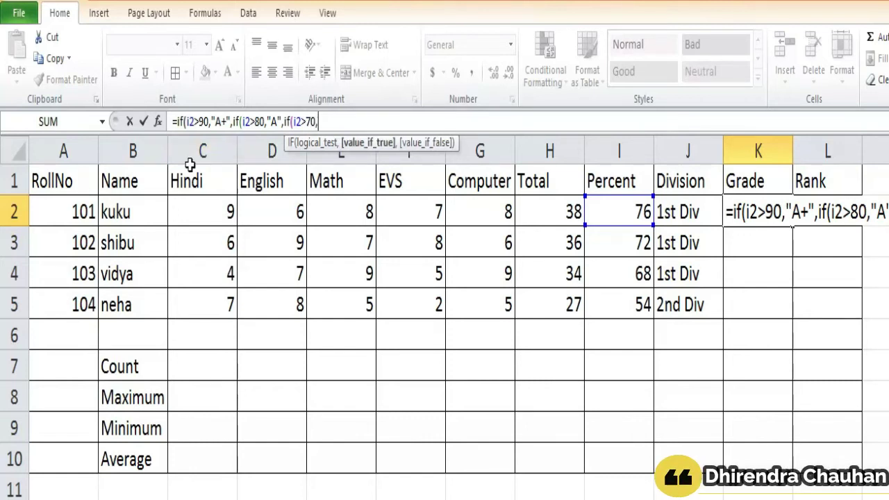
pyautogui.write('"B+",if')
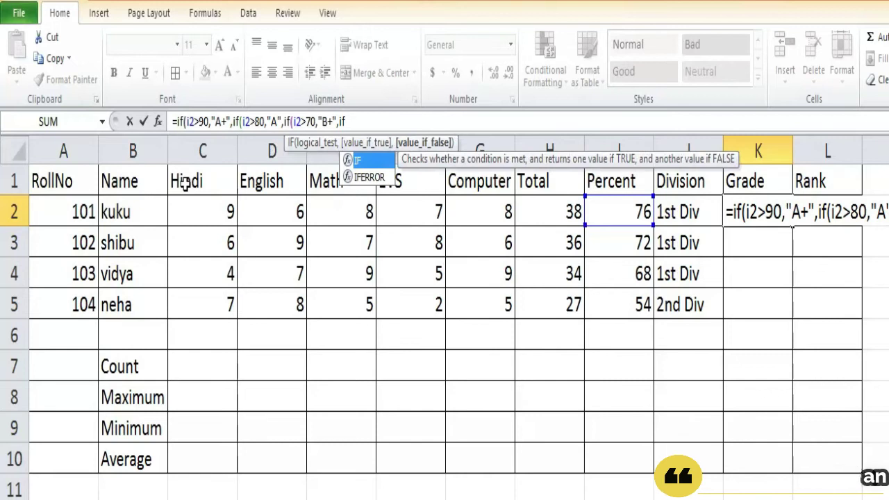
pyautogui.write('(i2')
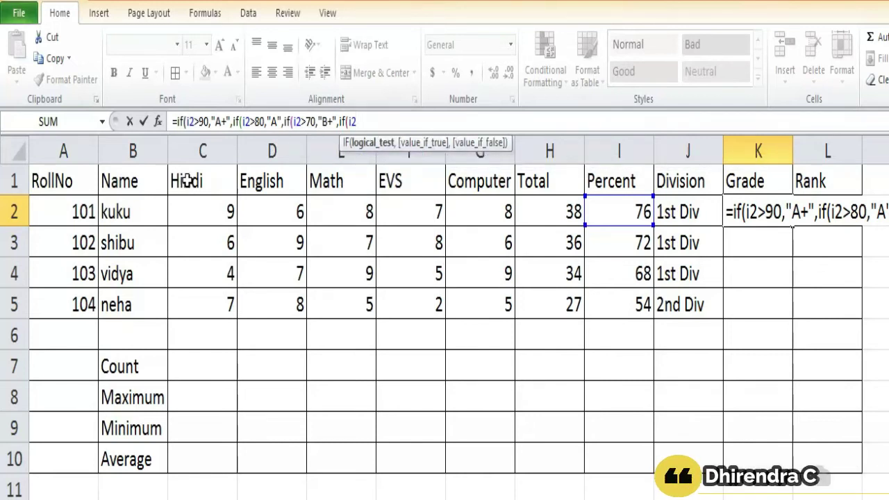
pyautogui.write('>60')
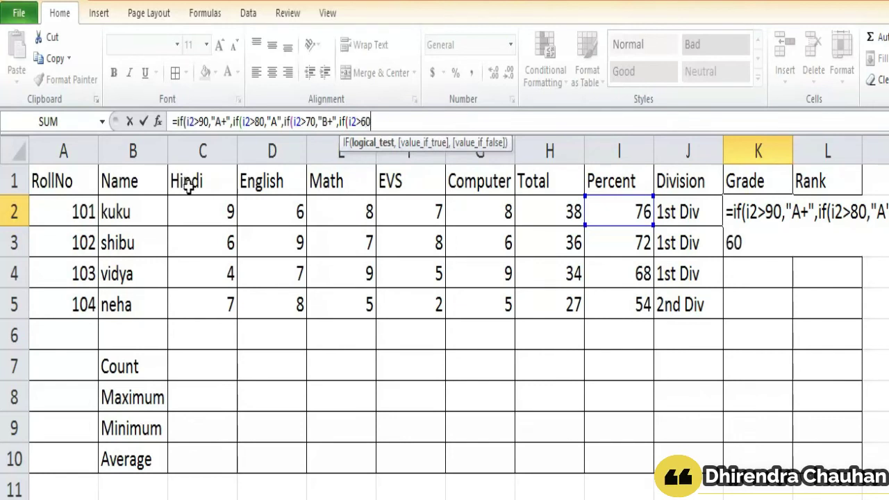
pyautogui.write(',"')
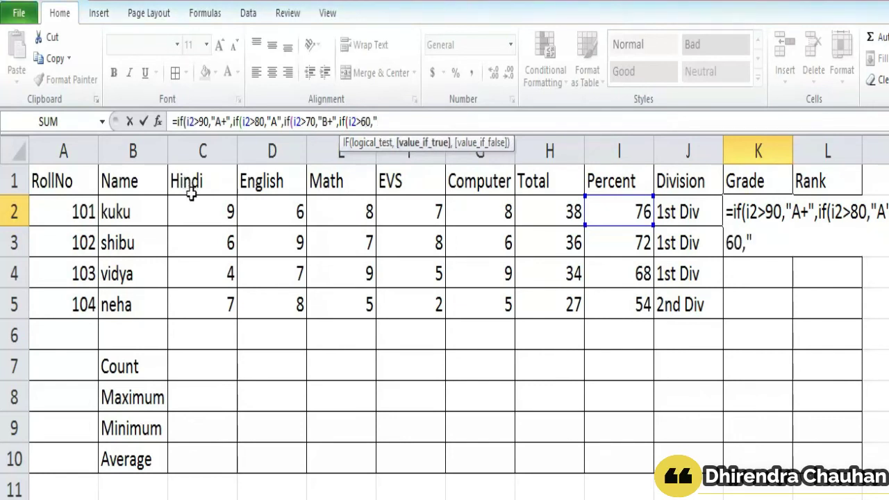
pyautogui.write('B",')
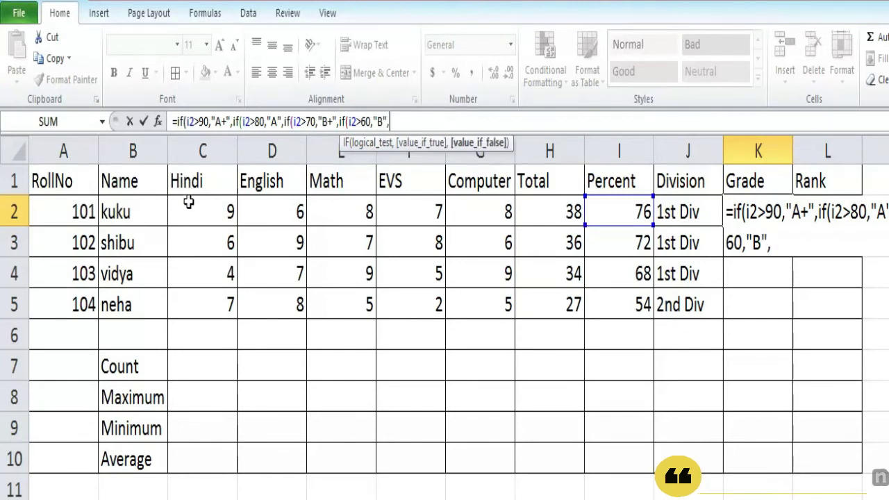
# Nest another IF in the K2 formula that returns "C" when i2>50
pyautogui.write('if')
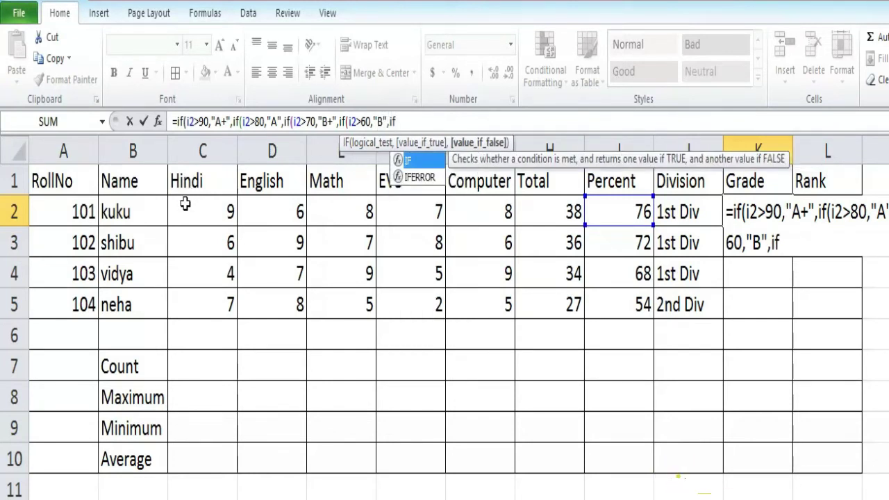
pyautogui.write('(')
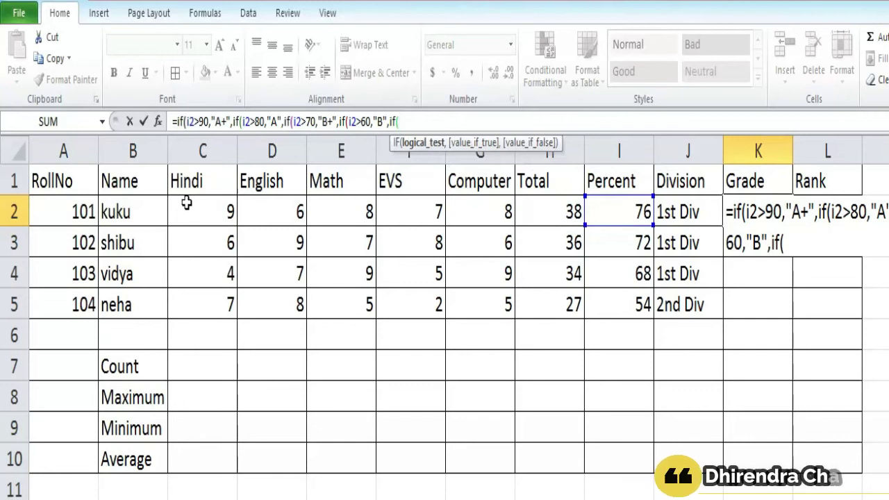
pyautogui.write('i2>')
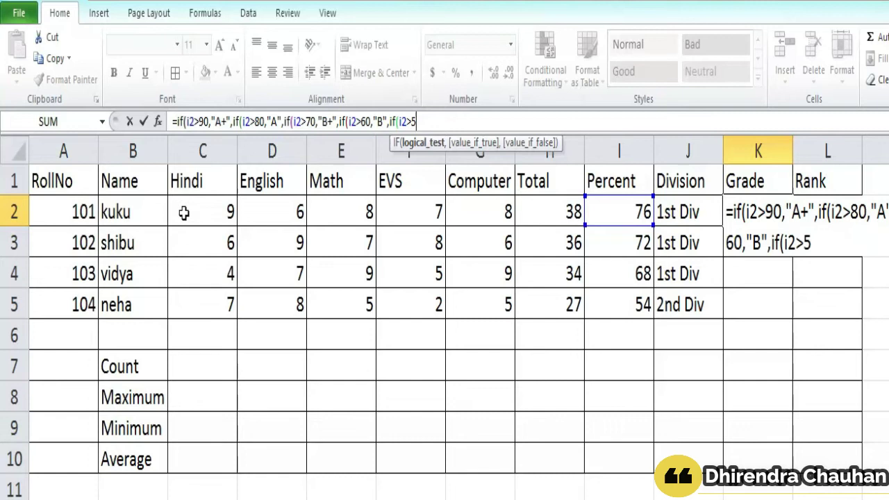
pyautogui.write('50')
pyautogui.write(',"')
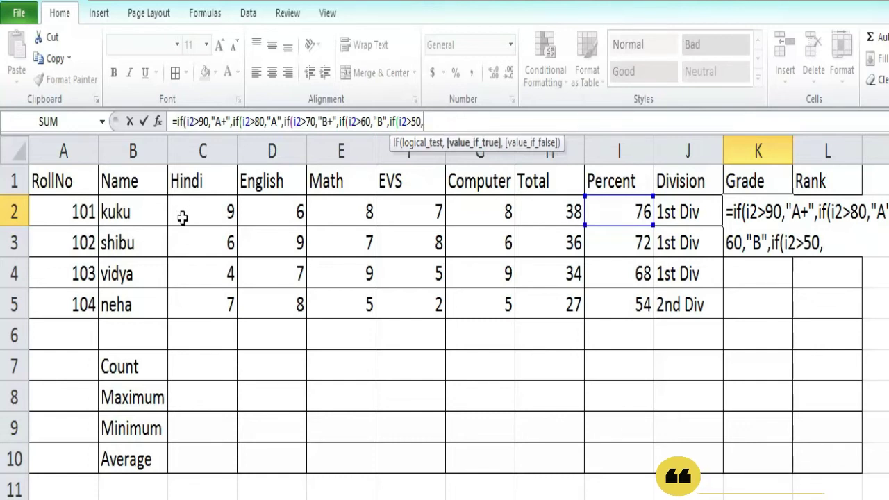
pyautogui.write('C"')
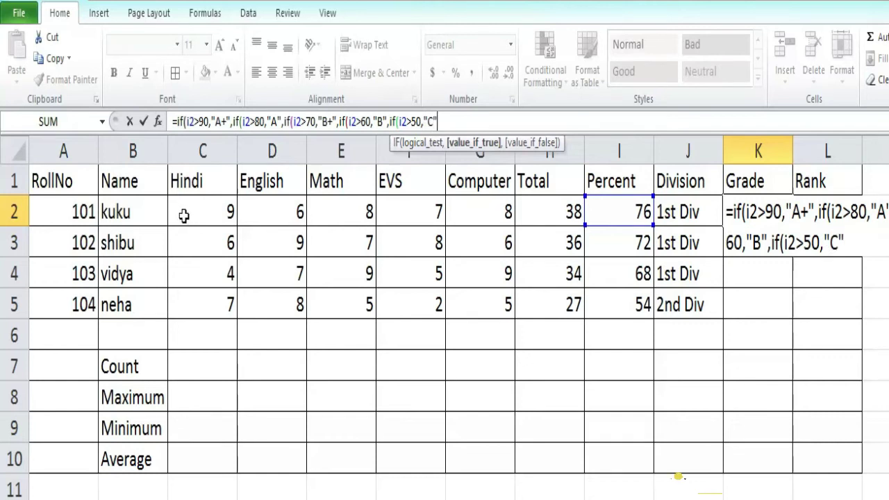
# Add the last nested IF to the K2 formula for i2>33 "D", otherwise "E", and close all six brackets
pyautogui.write(',if')
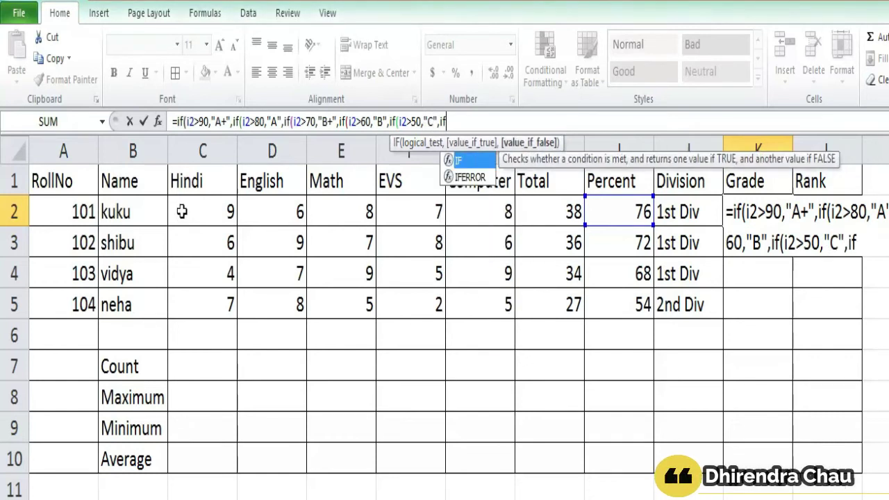
pyautogui.write('(i2')
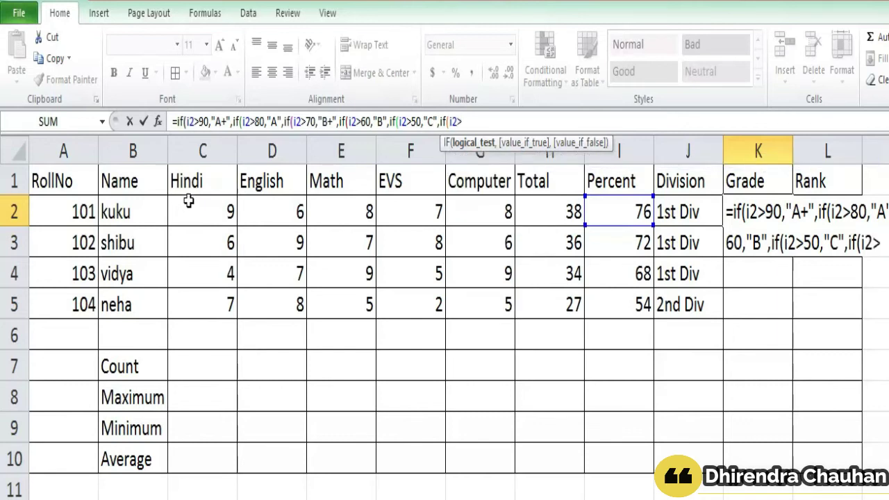
pyautogui.write('>')
pyautogui.write('33')
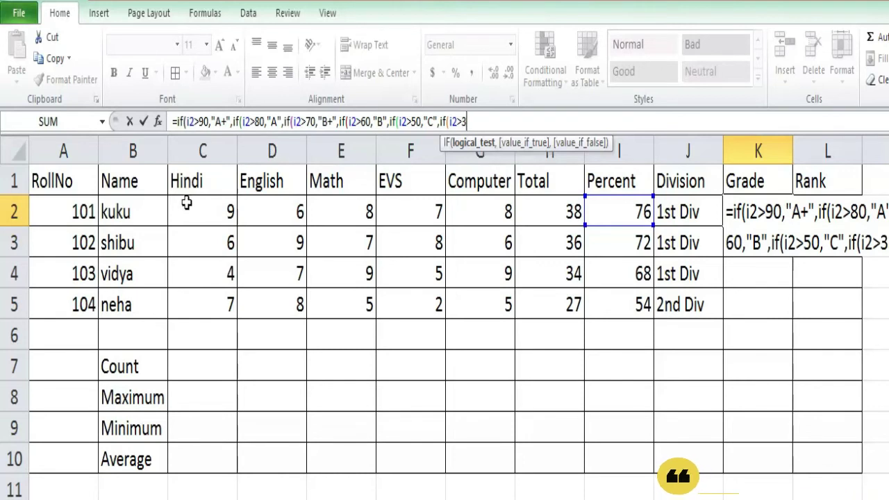
pyautogui.write(',"D","E')
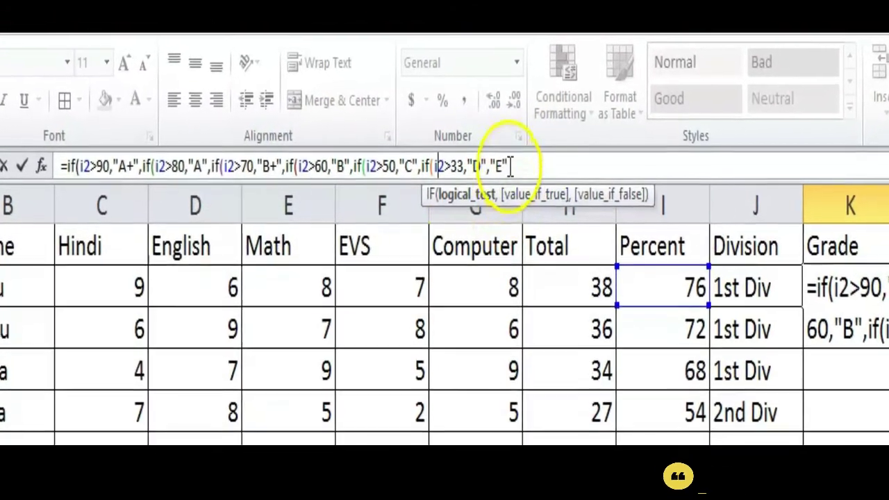
pyautogui.write('))')
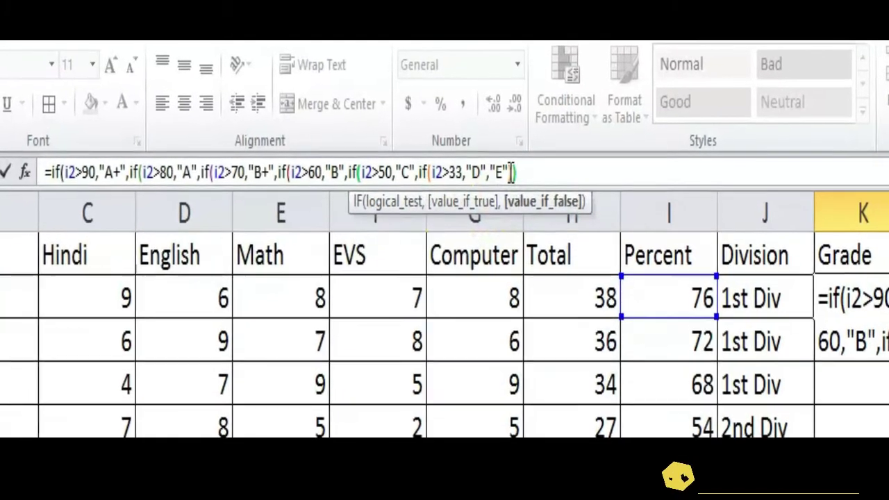
pyautogui.write('))))')
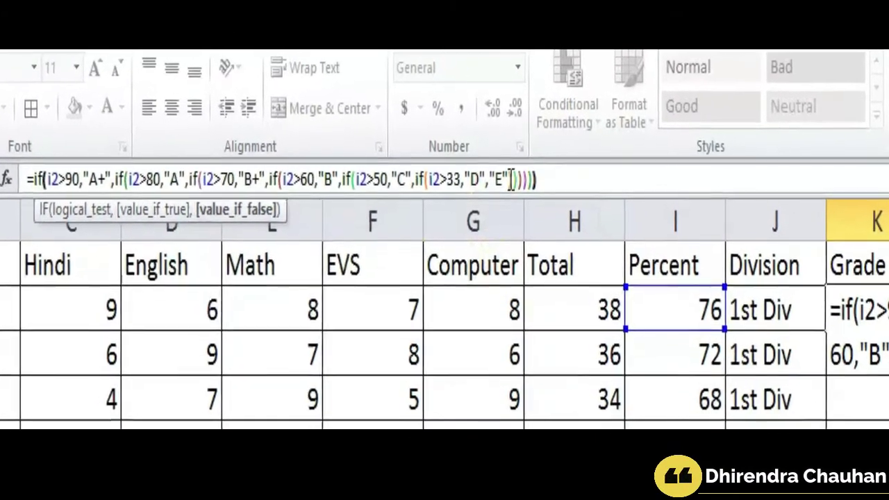
# Confirm the nested IF grade formula in K2 and fill it down to K5
pyautogui.press('Return')
pyautogui.click(753, 212)
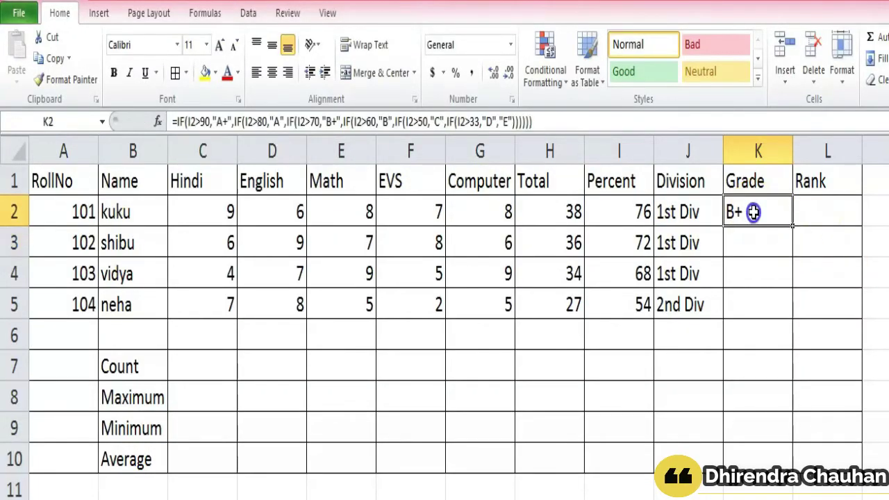
pyautogui.moveTo(794, 227); pyautogui.dragTo(794, 317)
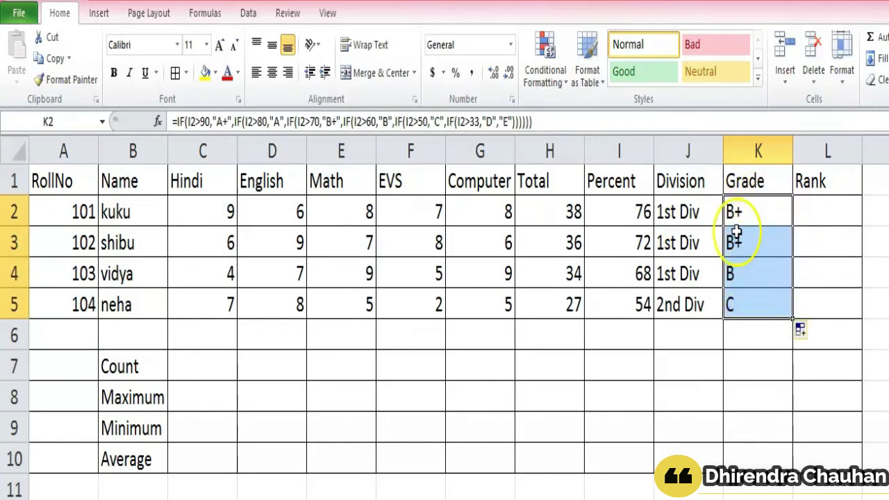
# Start a RANK formula in L2 with i2 as the number to rank
pyautogui.click(824, 216)
pyautogui.write('=rank')
pyautogui.hotkey('ctrl', 'Return')
pyautogui.write('=RANK')
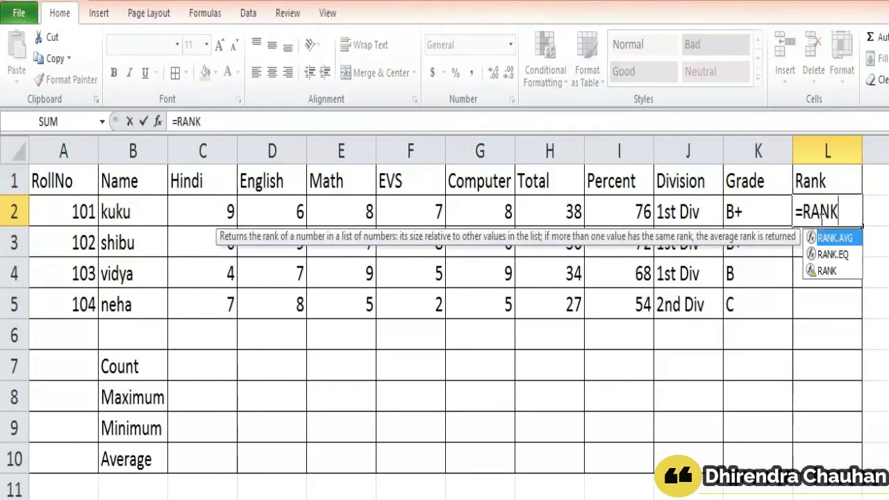
pyautogui.write('(')
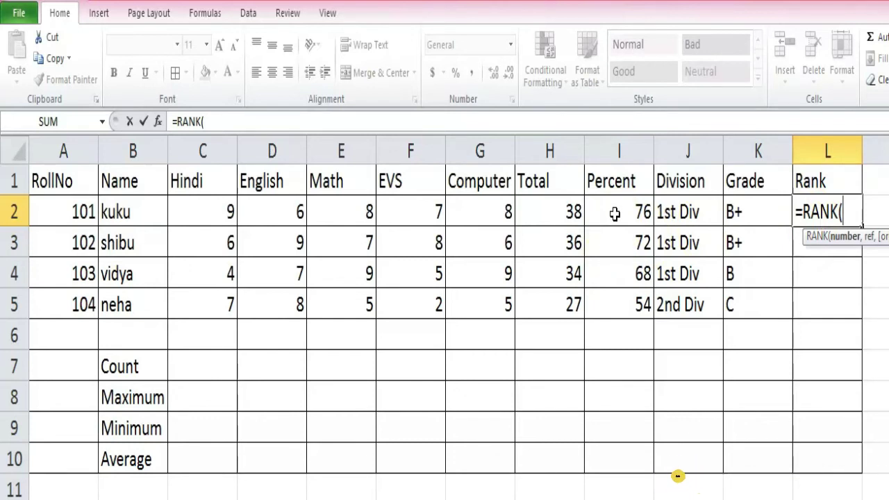
pyautogui.write('i2')
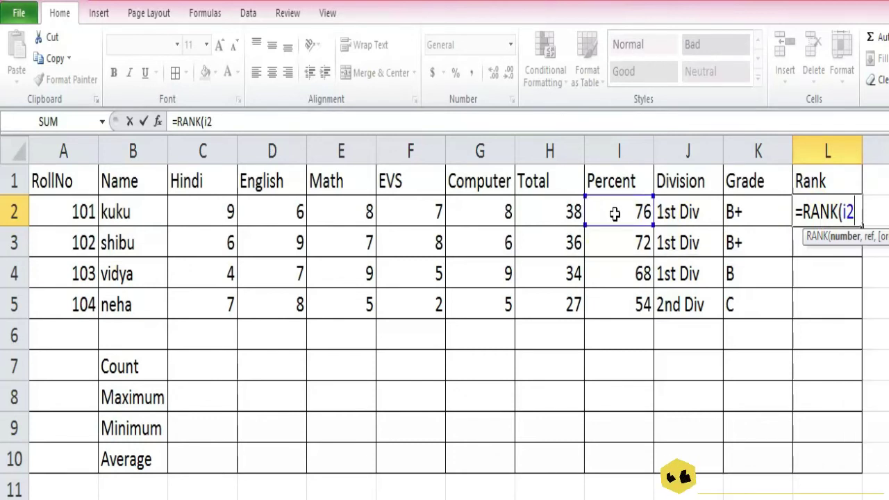
pyautogui.write(',')
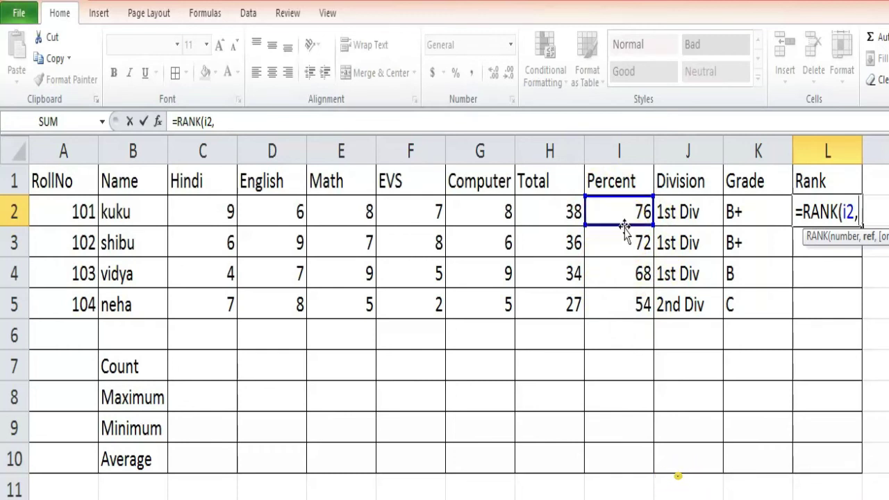
# Complete the L2 RANK formula with the range i2:i5 and order 0, and fill it down to L5
pyautogui.write('i')
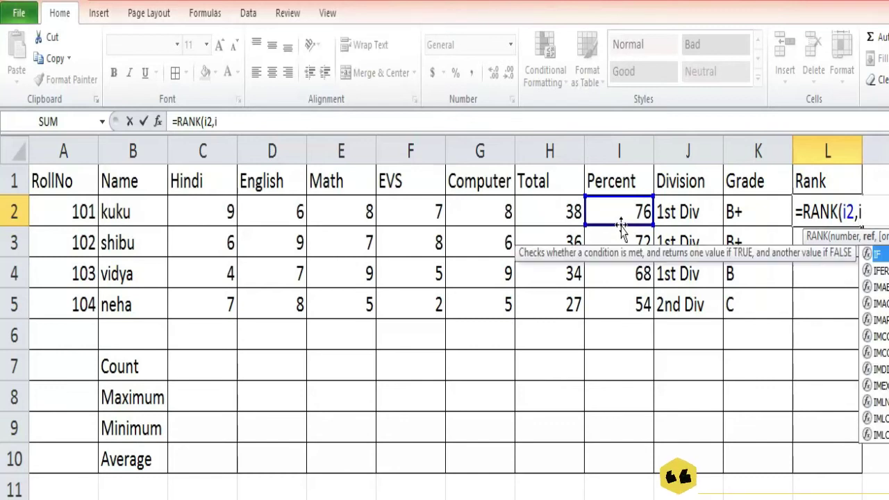
pyautogui.write('2')
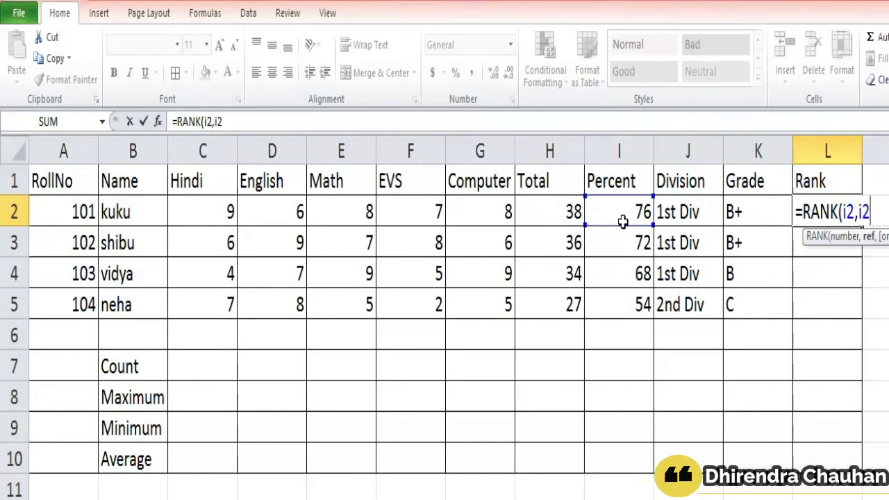
pyautogui.write(':i')
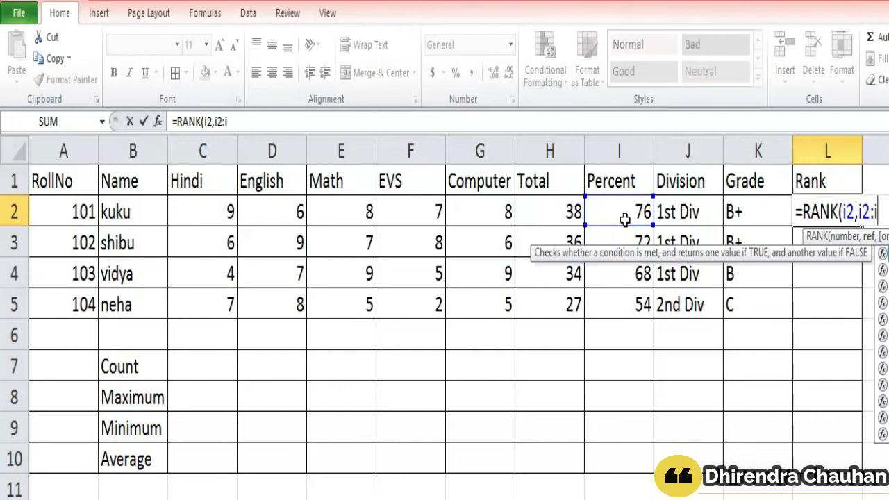
pyautogui.write('5')
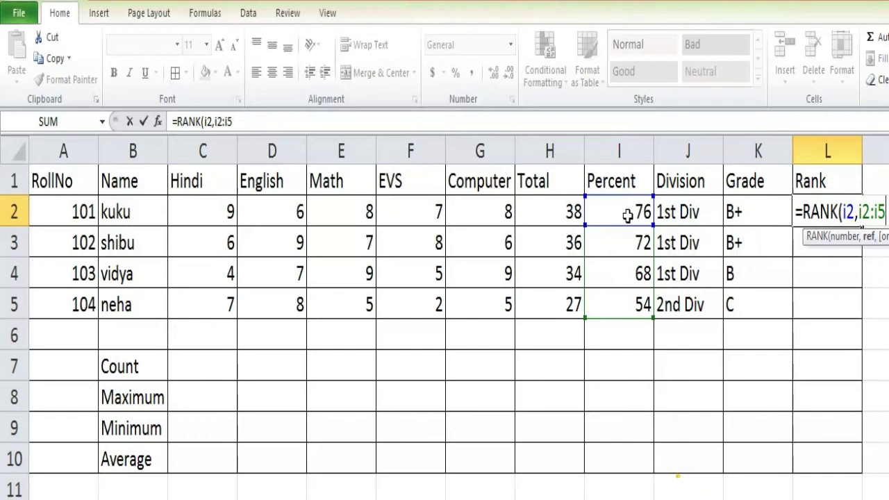
pyautogui.write(',')
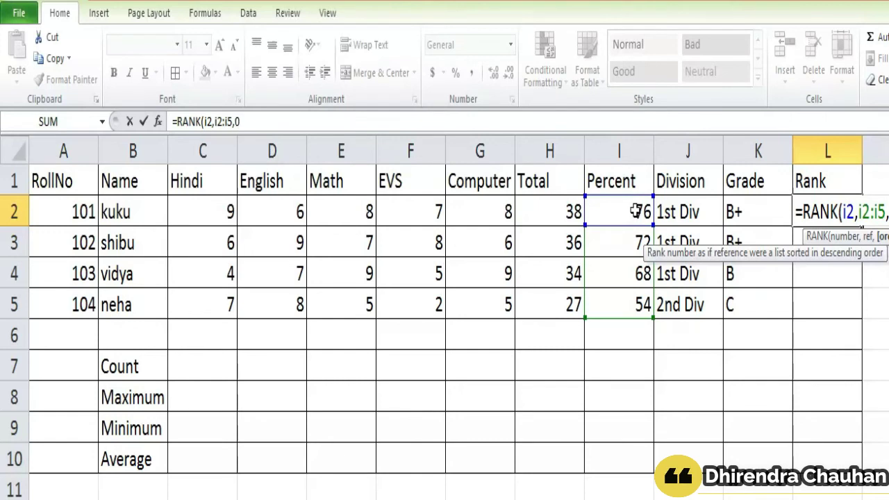
pyautogui.write('0)')
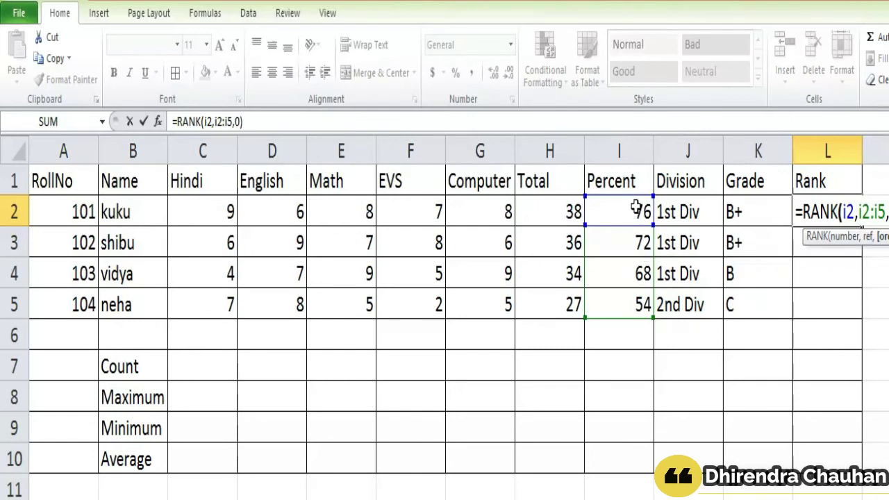
pyautogui.press('Return')
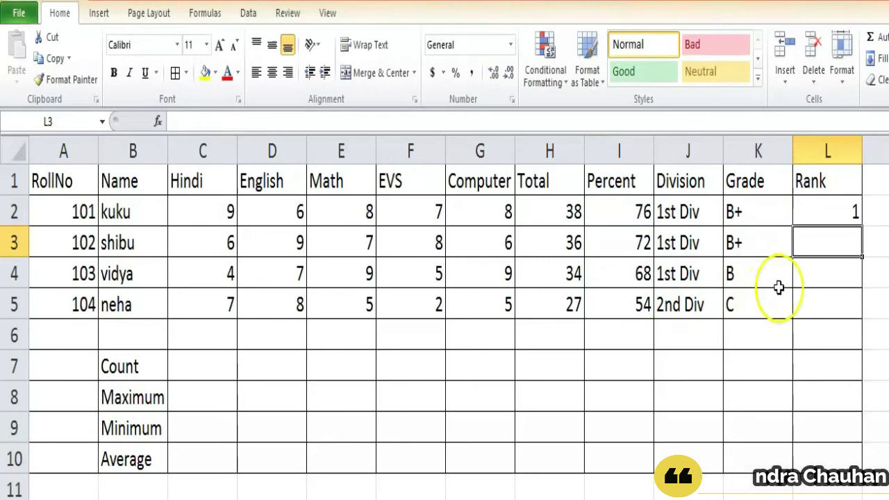
pyautogui.click(837, 220)
pyautogui.moveTo(862, 226); pyautogui.dragTo(877, 318)
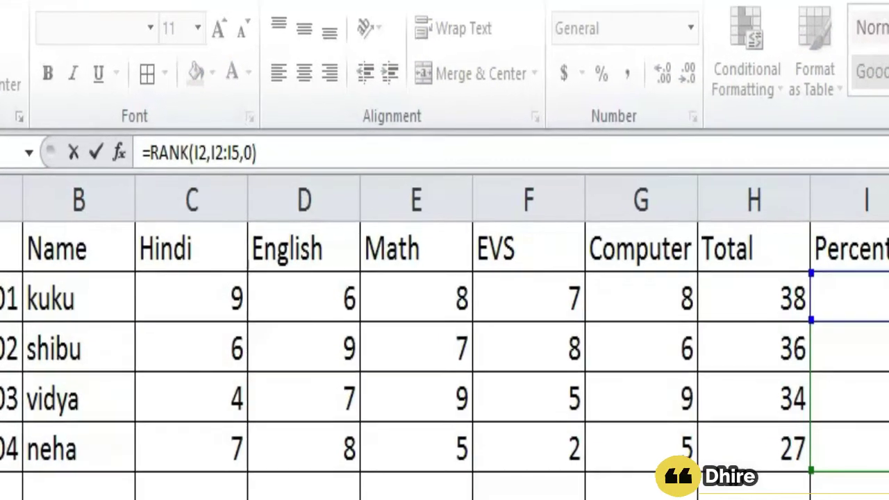
# Lock the rows of the L2 formula's range as I$2:I$5 and refill the formula down to L5
pyautogui.write('$2:I')
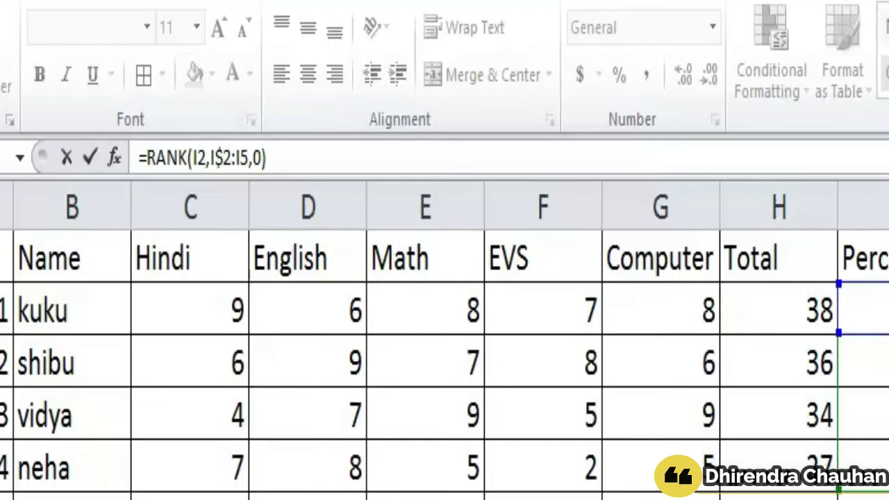
pyautogui.write('$')
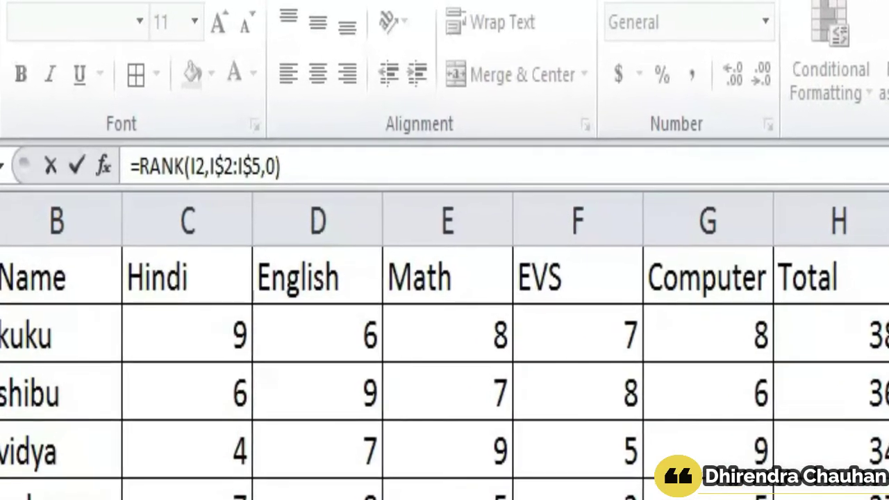
pyautogui.press('Return')
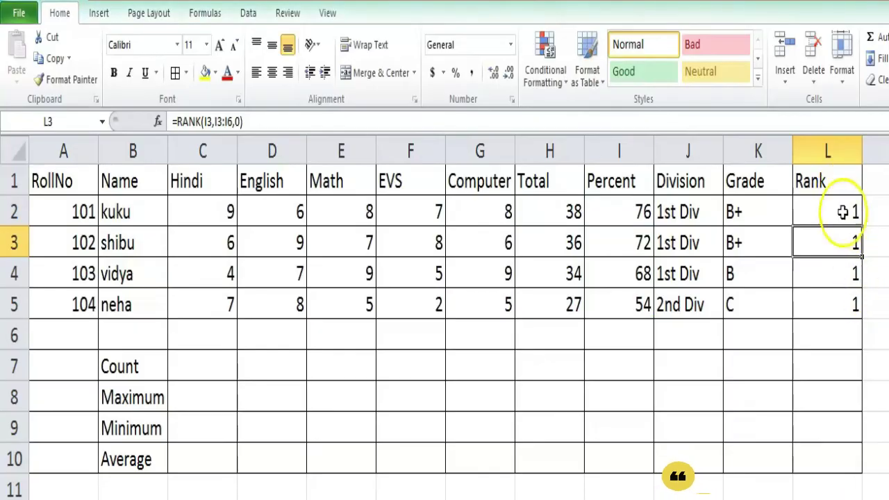
pyautogui.click(843, 211)
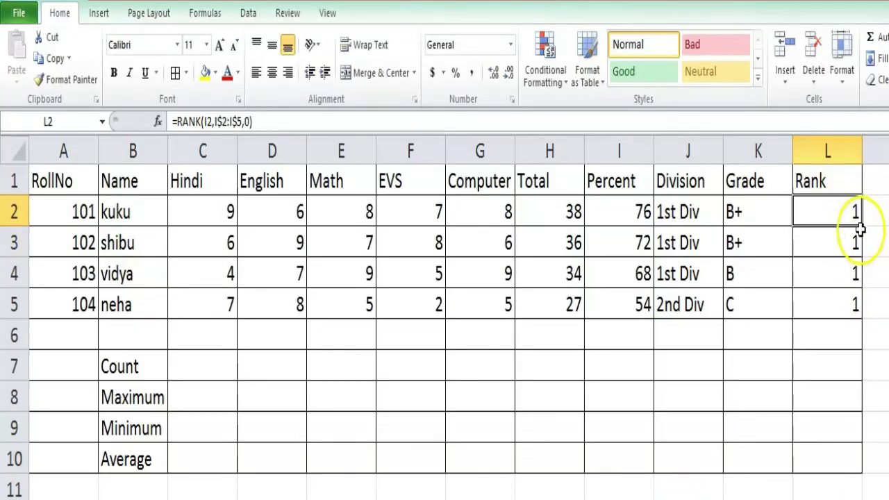
pyautogui.moveTo(862, 227); pyautogui.dragTo(865, 319)
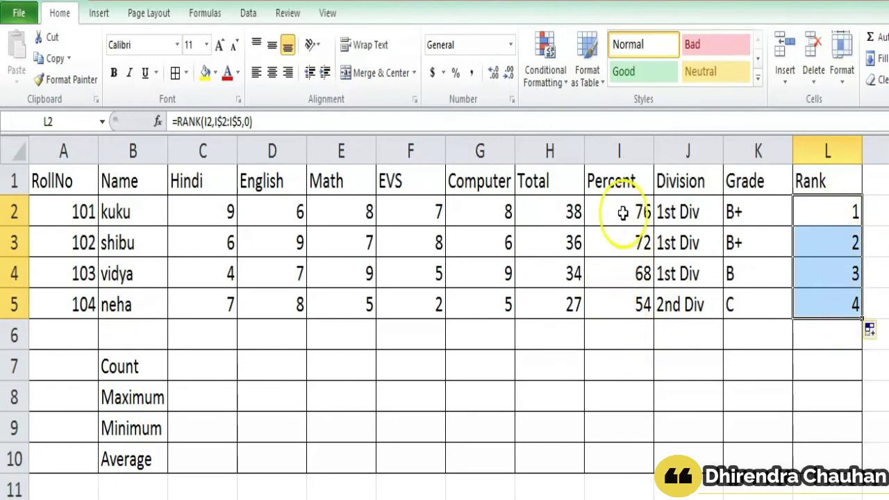
# Set the Computer mark for roll number 101 in G2 to 2
pyautogui.click(502, 212)
pyautogui.write('2')
pyautogui.press('Return')
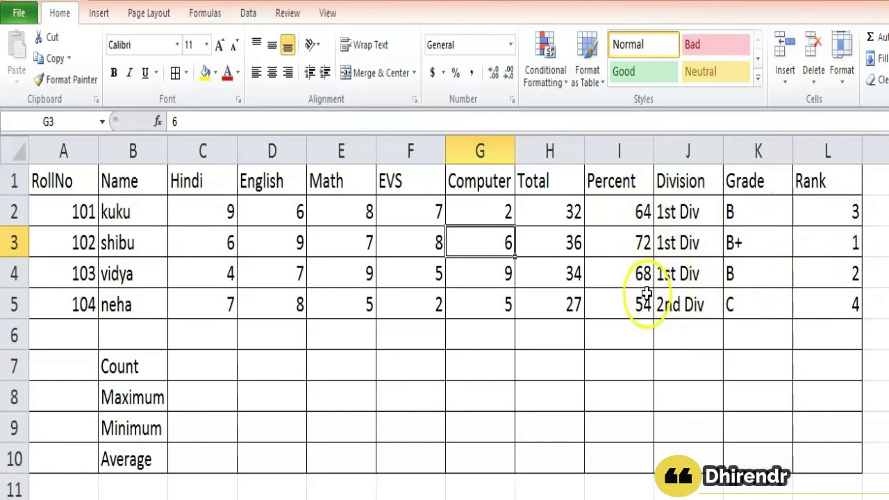
# Enter the formula =count(c2:c5) in C7 to count the Hindi marks
pyautogui.click(201, 366)
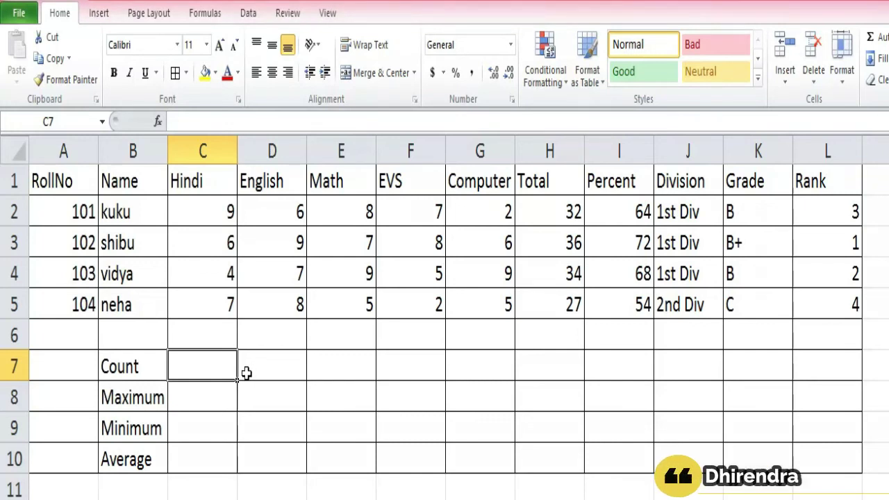
pyautogui.write('i')
pyautogui.press('BackSpace')
pyautogui.write('=cou')
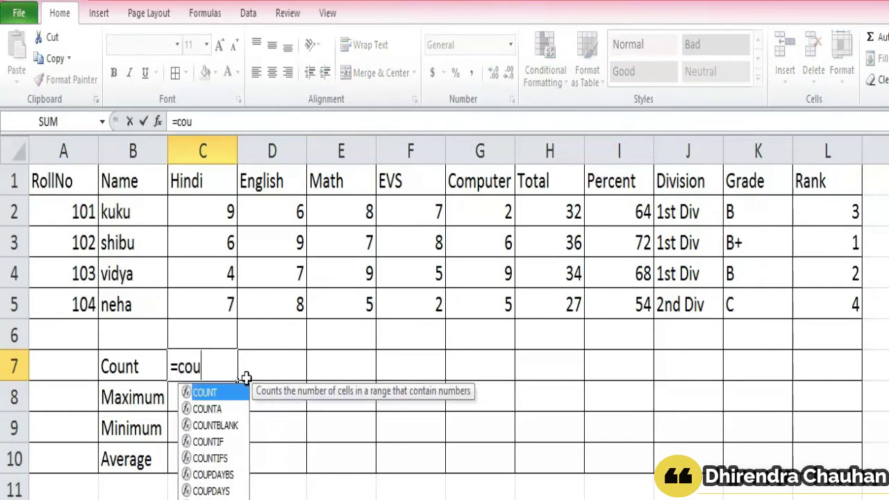
pyautogui.write('nt(')
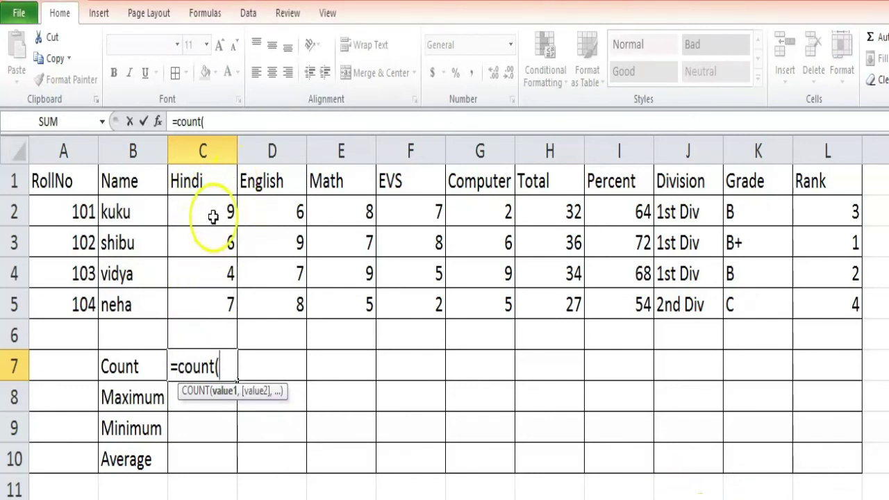
pyautogui.write('c2')
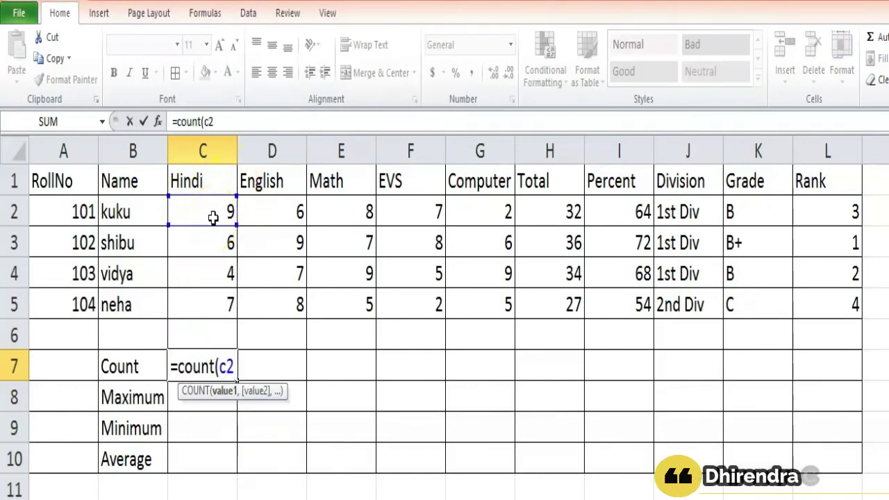
pyautogui.write(':c5')
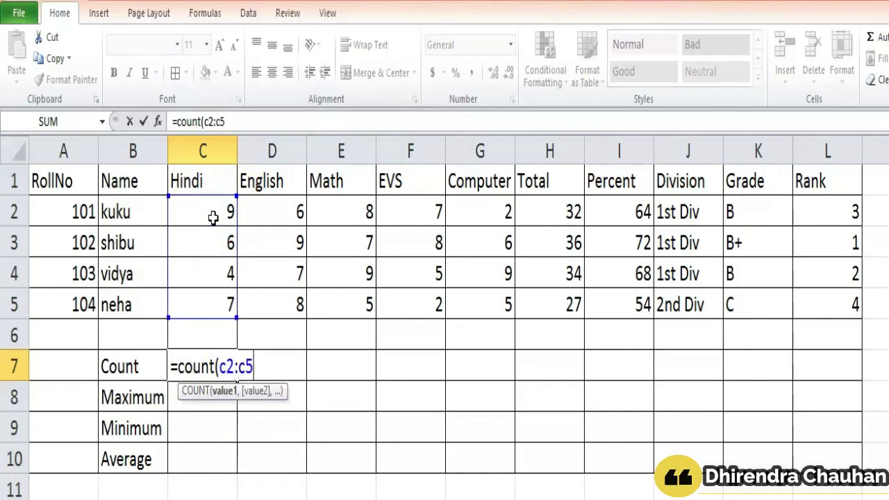
pyautogui.press('Return')
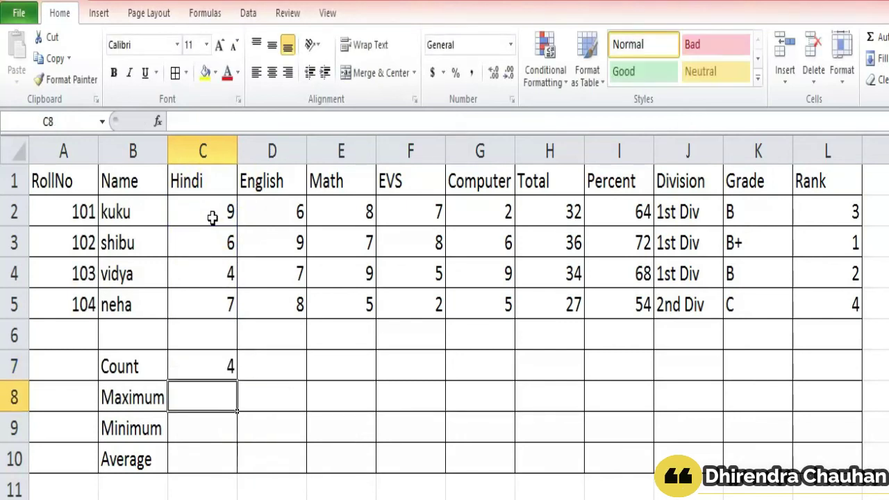
# Test the Hindi count by clearing the marks in C4 and C3, checking C7 each time, and undo both deletions
pyautogui.click(214, 369)
pyautogui.click(203, 271)
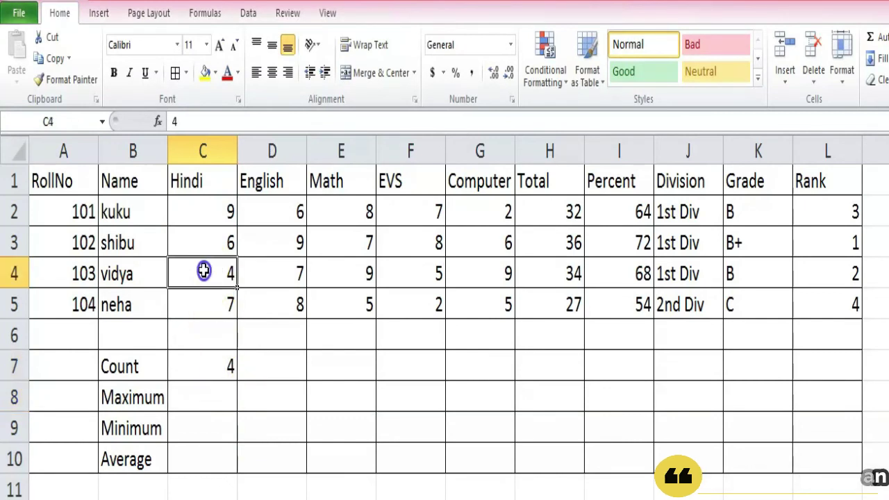
pyautogui.press('Delete')
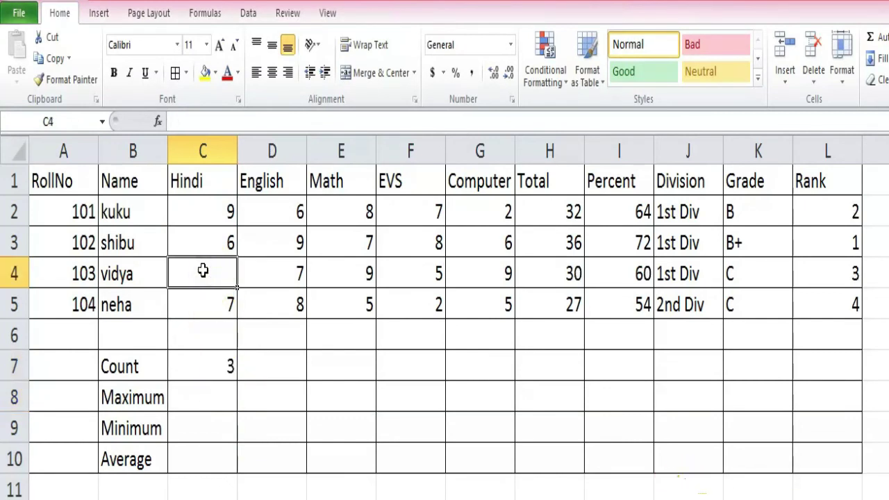
pyautogui.click(228, 373)
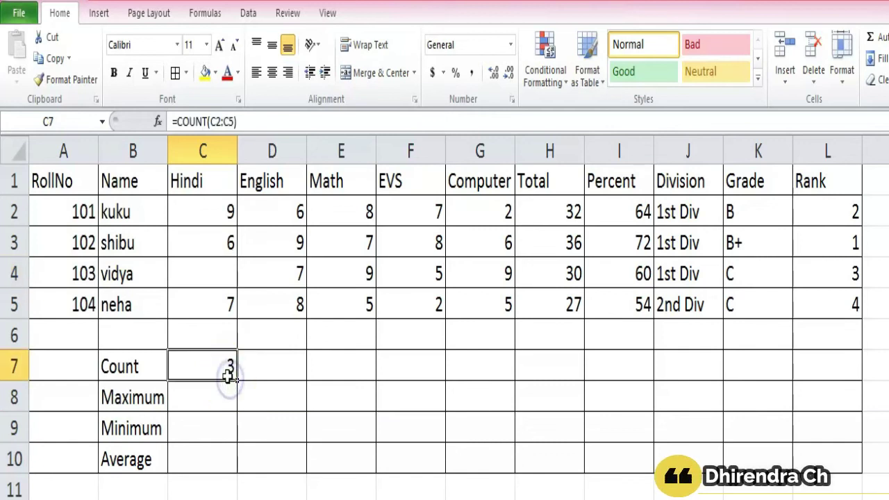
pyautogui.click(228, 243)
pyautogui.press('Delete')
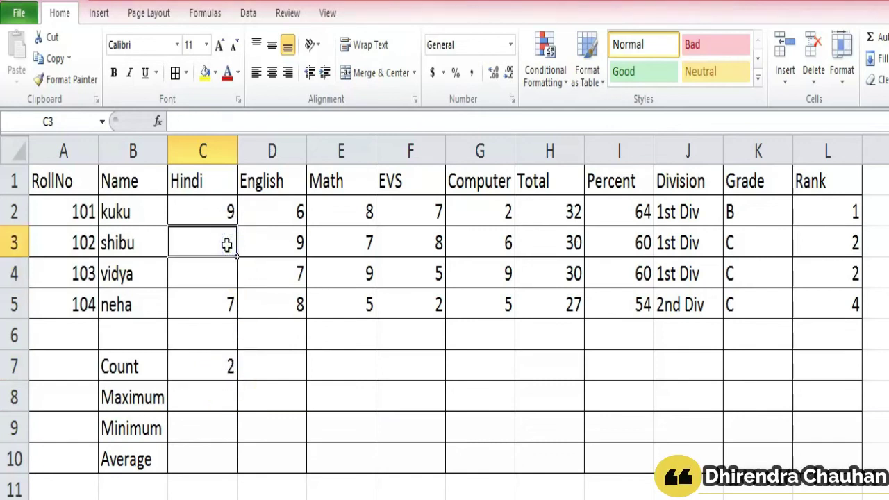
pyautogui.click(217, 372)
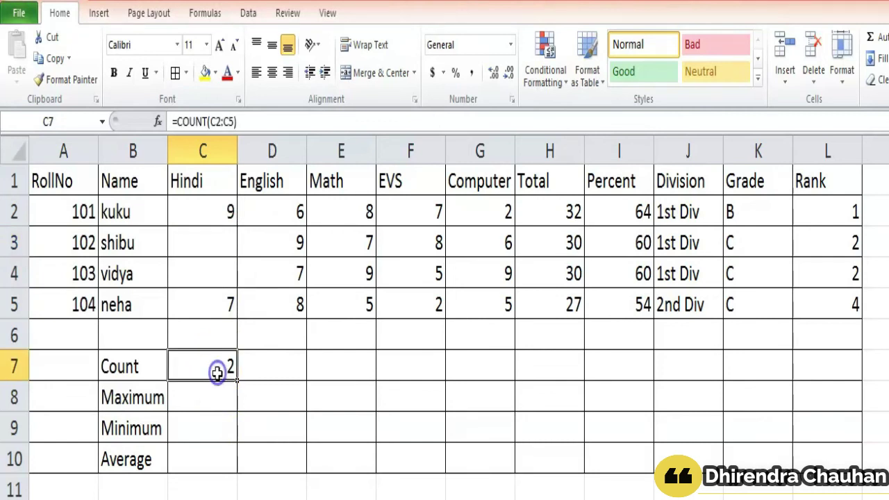
pyautogui.hotkey('ctrl', 'z')
pyautogui.hotkey('ctrl', 'z')
# Enter the formula =max(c2:c5) in C8 to find the highest Hindi mark
pyautogui.click(209, 394)
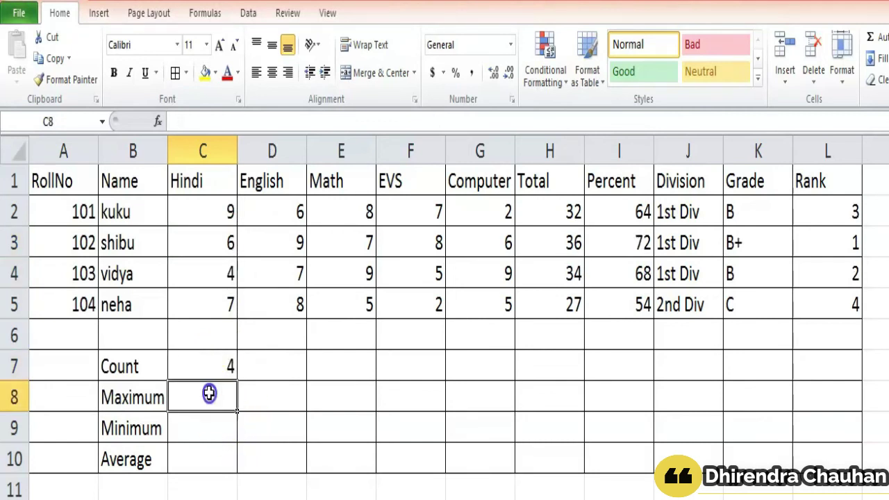
pyautogui.write('=')
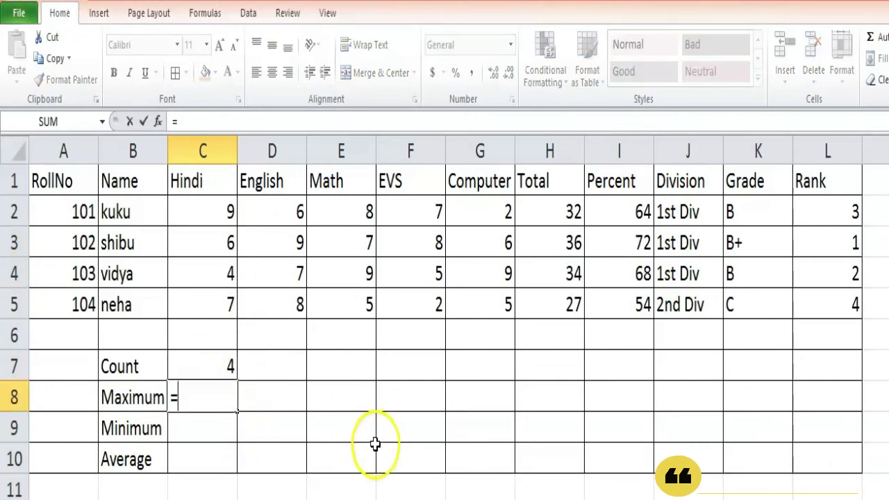
pyautogui.write('ma')
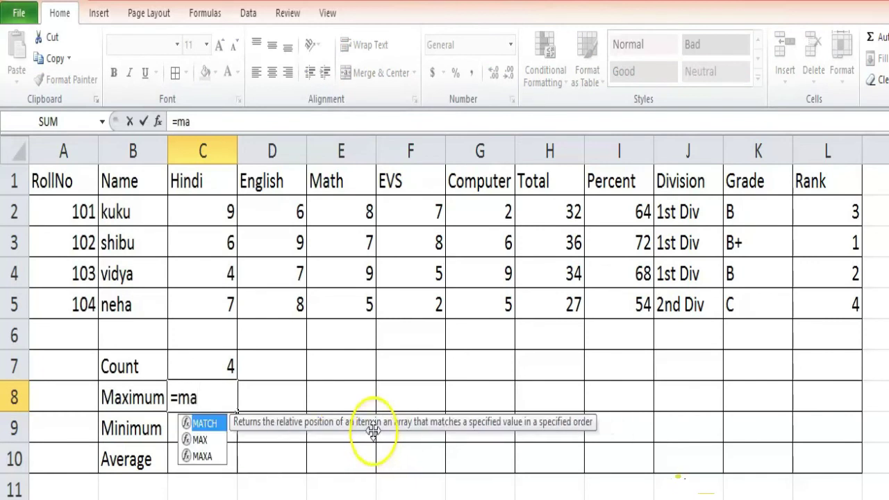
pyautogui.write('x(')
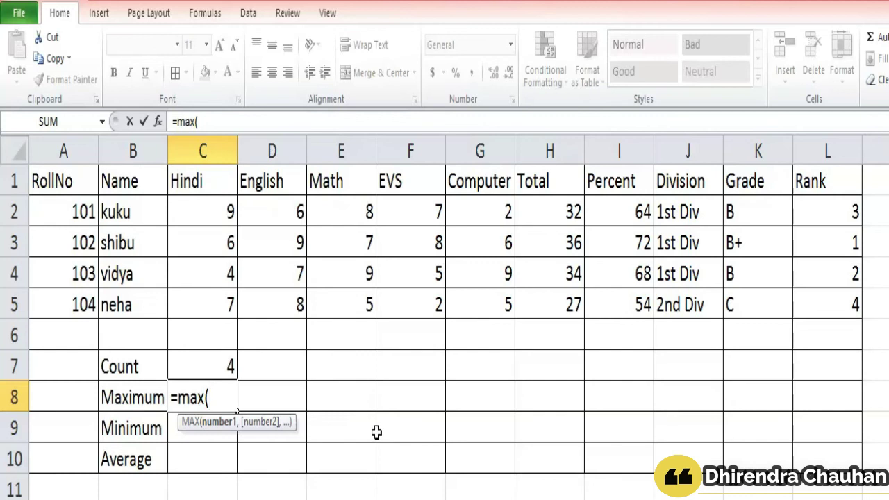
pyautogui.write('c2')
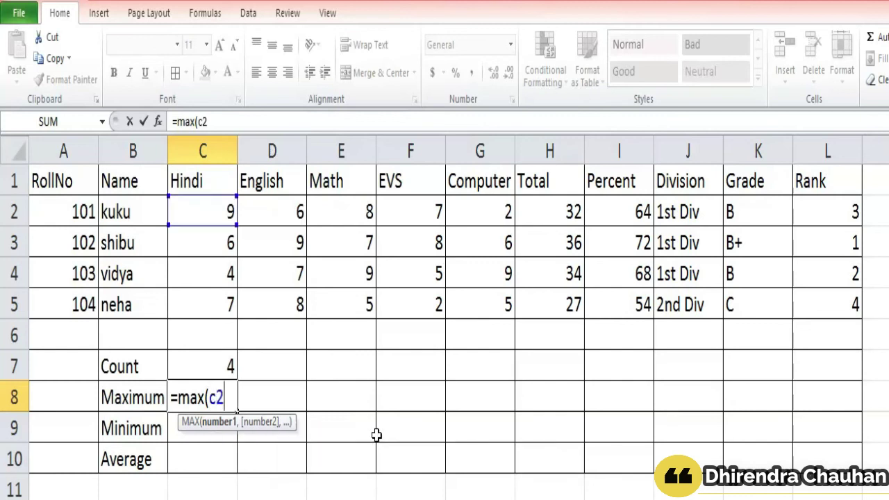
pyautogui.write(':c5')
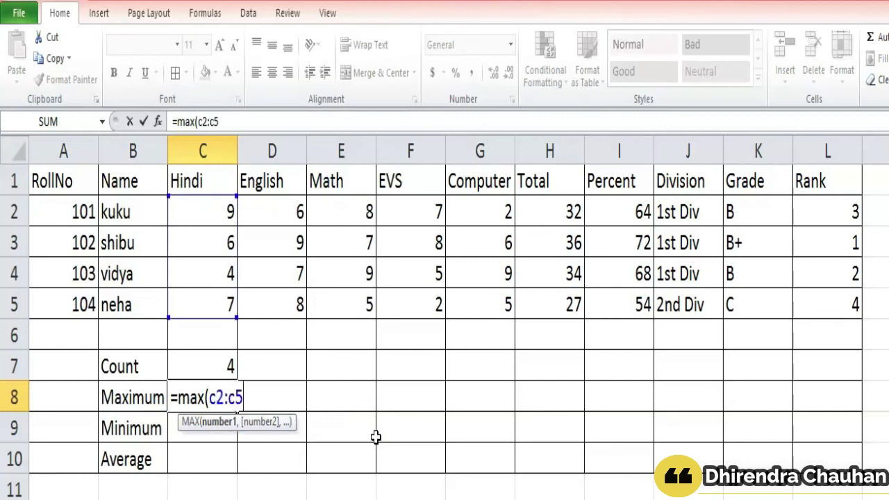
pyautogui.write(')')
pyautogui.press('Return')
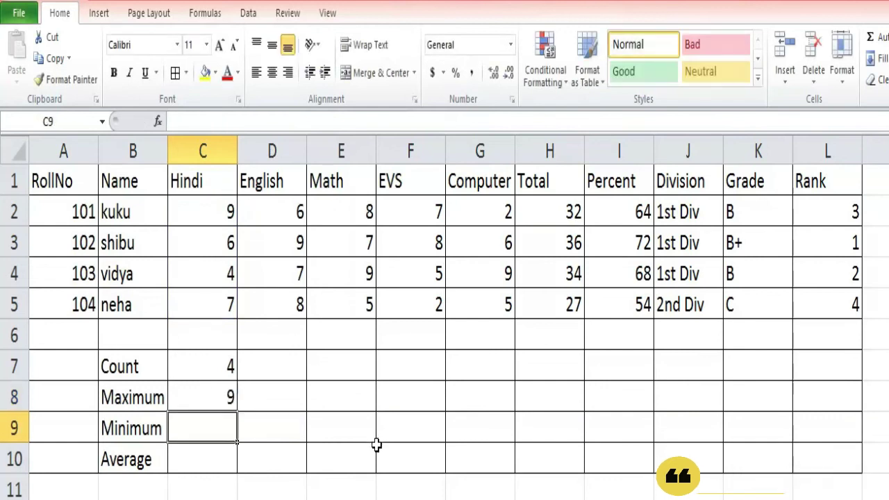
# Fill the Maximum formula from C8 across to H8 and the Count formula from C7 across to H7
pyautogui.click(228, 395)
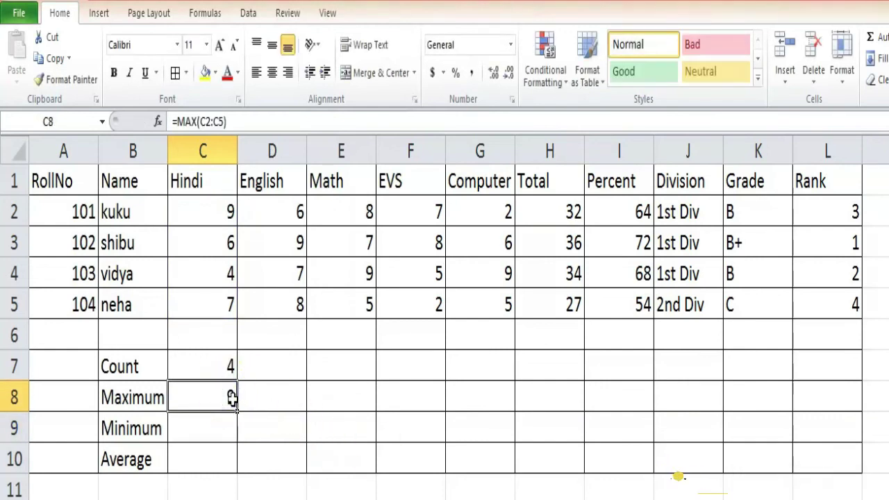
pyautogui.moveTo(236, 410); pyautogui.dragTo(585, 416)
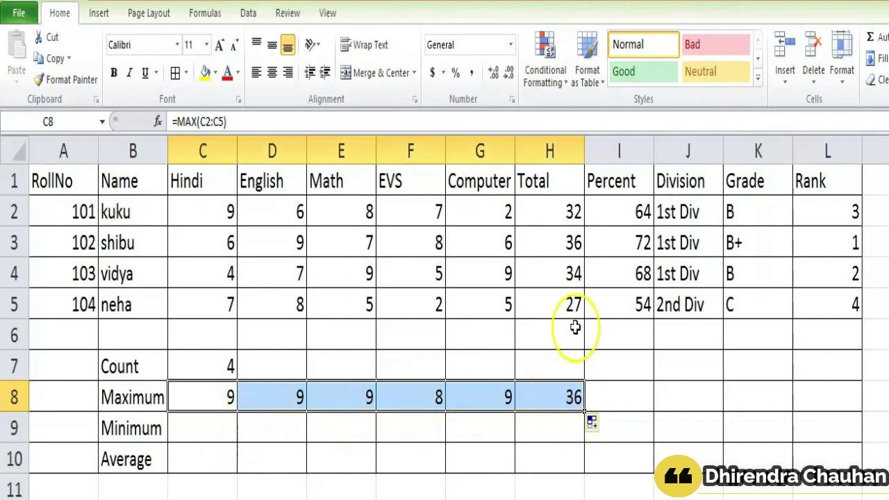
pyautogui.click(222, 367)
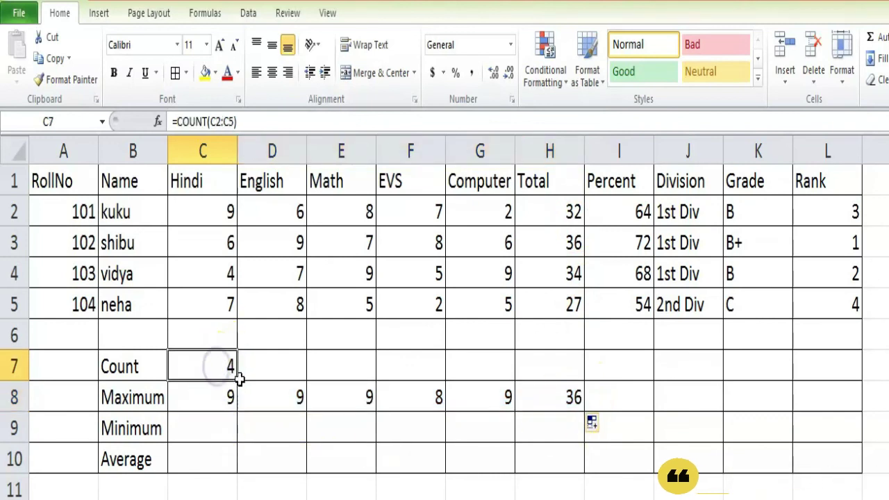
pyautogui.moveTo(237, 381); pyautogui.dragTo(566, 380)
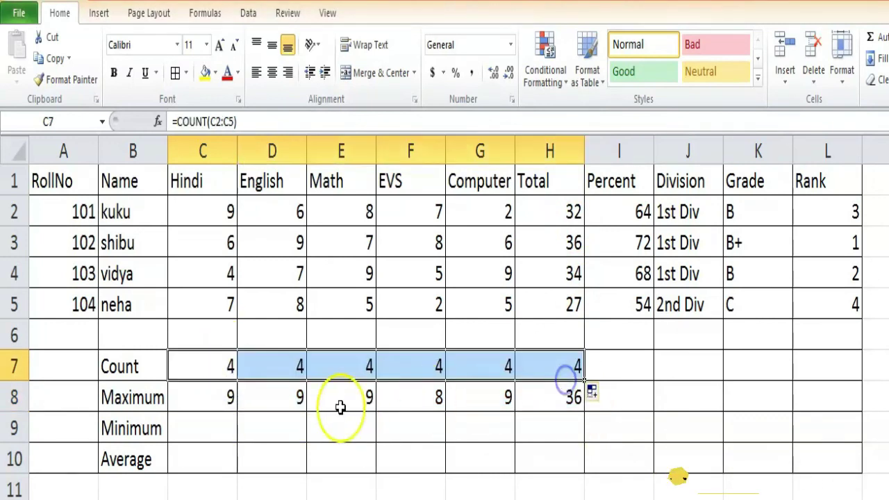
# Enter the formula =min(c2:c5) in C9 for the lowest Hindi mark and fill it across to H9
pyautogui.click(221, 428)
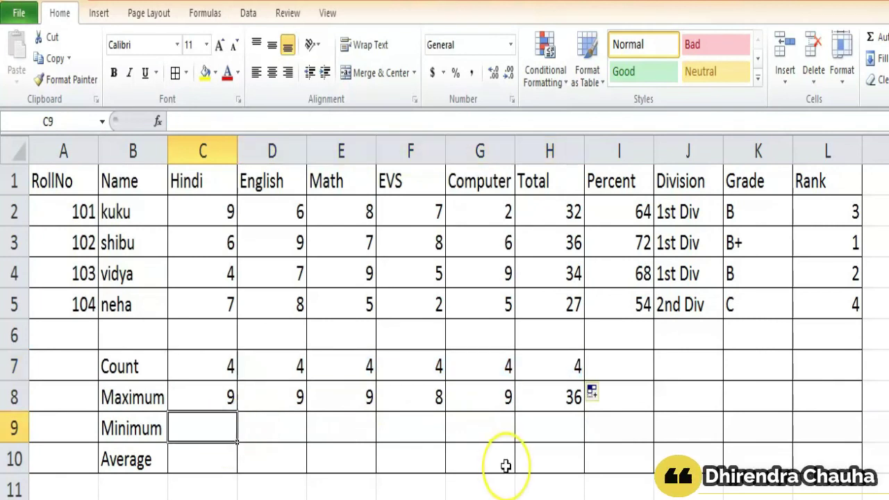
pyautogui.write('=m')
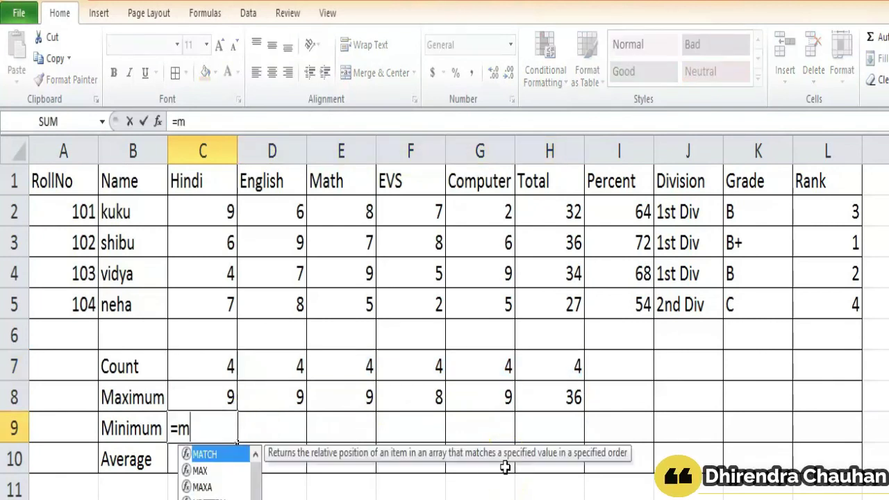
pyautogui.write('in(')
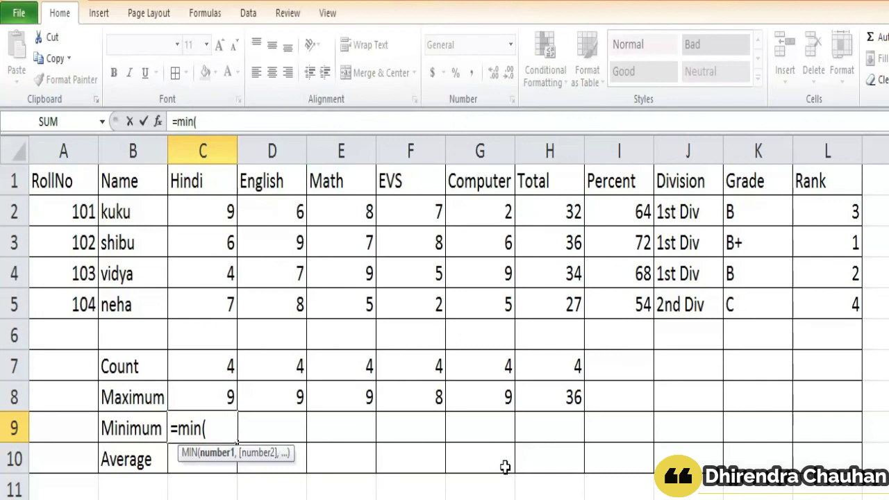
pyautogui.write('c2')
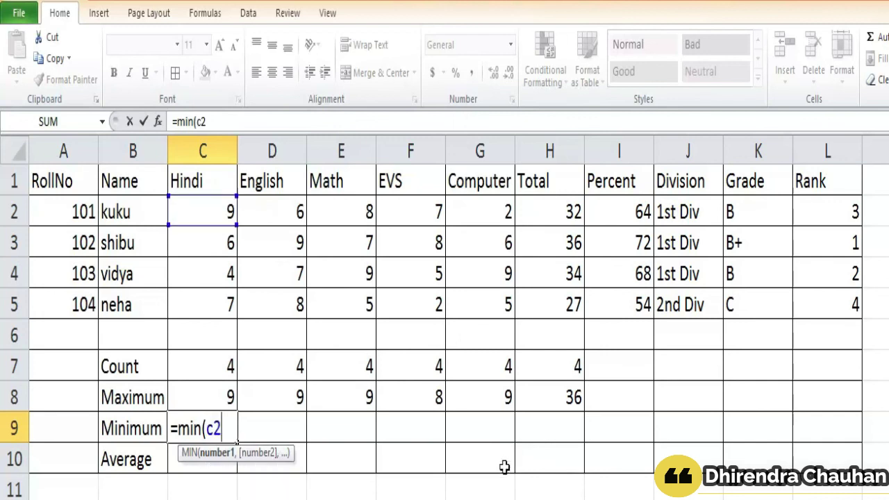
pyautogui.write(':c')
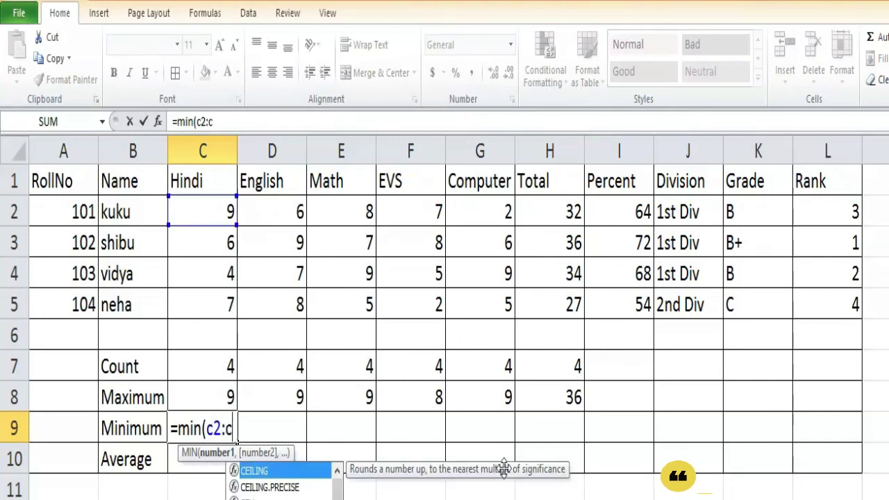
pyautogui.write('5)')
pyautogui.press('Return')
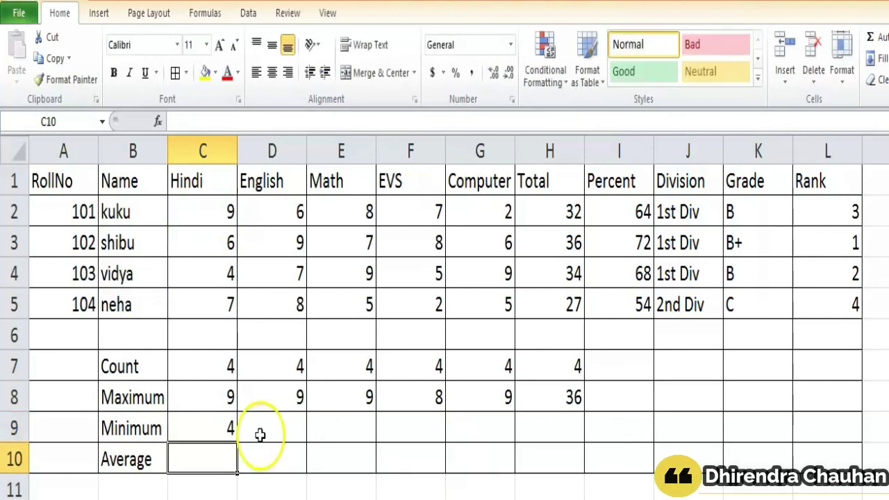
pyautogui.click(222, 431)
pyautogui.moveTo(236, 442); pyautogui.dragTo(568, 449)
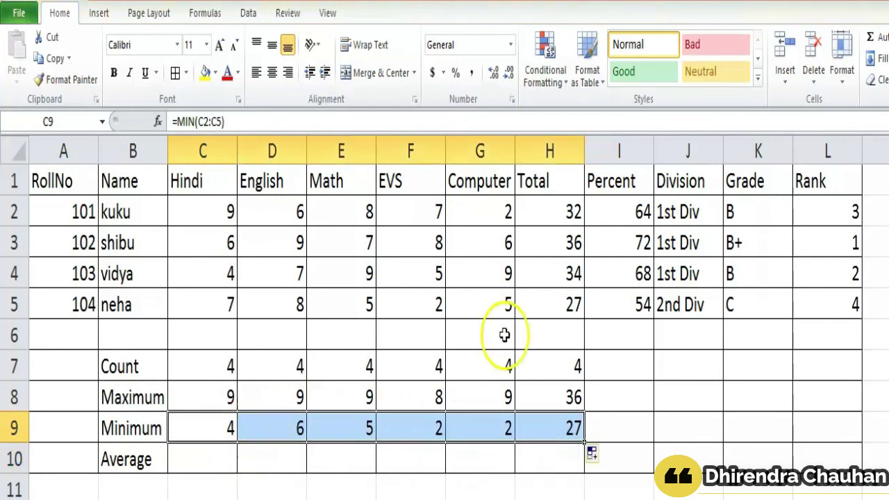
# Enter the formula =AVERAGE(c2:c5) in C10 for the Hindi average and fill it across to H10
pyautogui.click(177, 419)
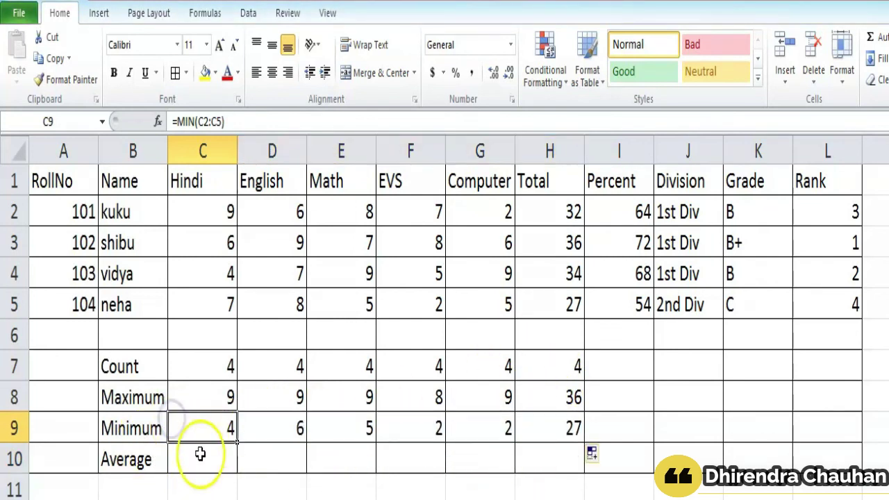
pyautogui.click(200, 453)
pyautogui.write('=')
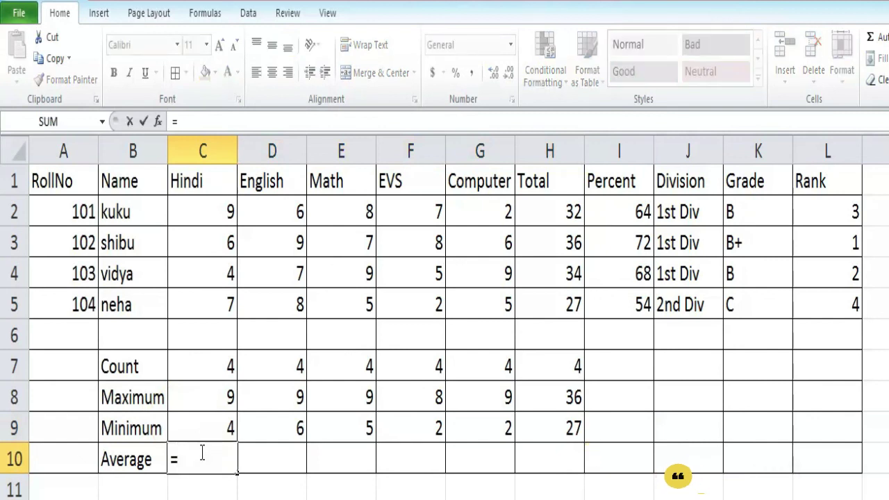
pyautogui.write('AVE')
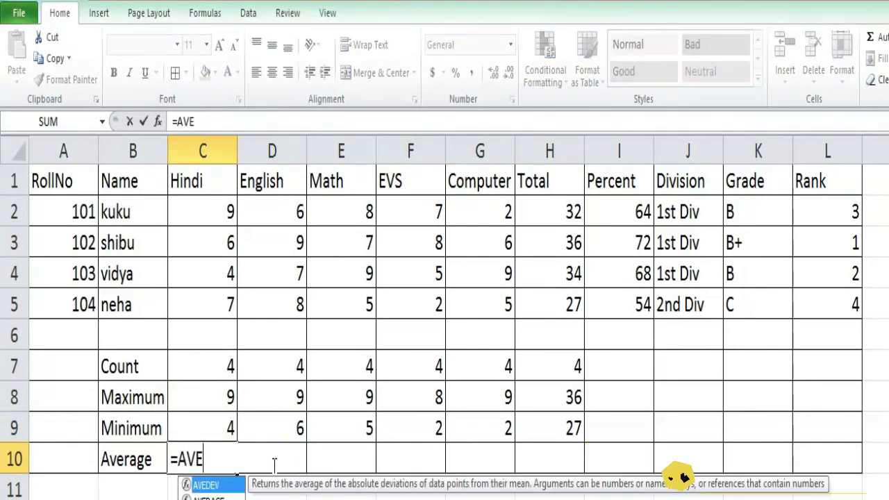
pyautogui.write('RAGE')
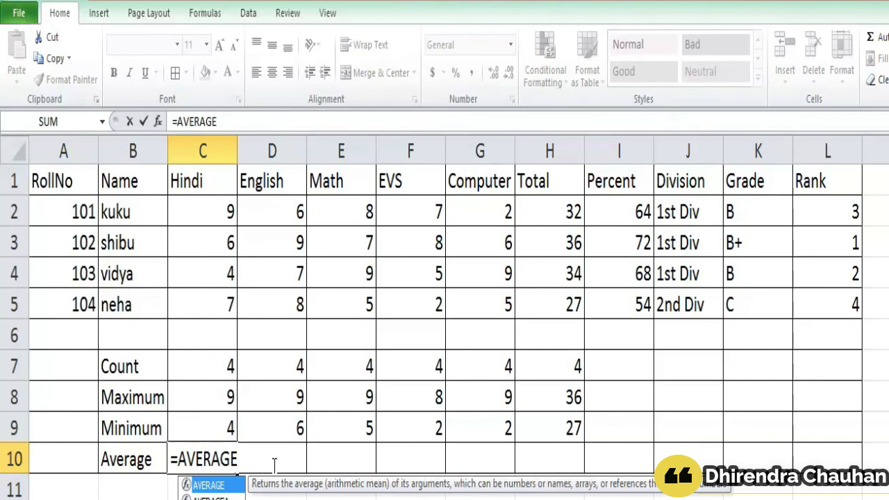
pyautogui.write('(c2:c')
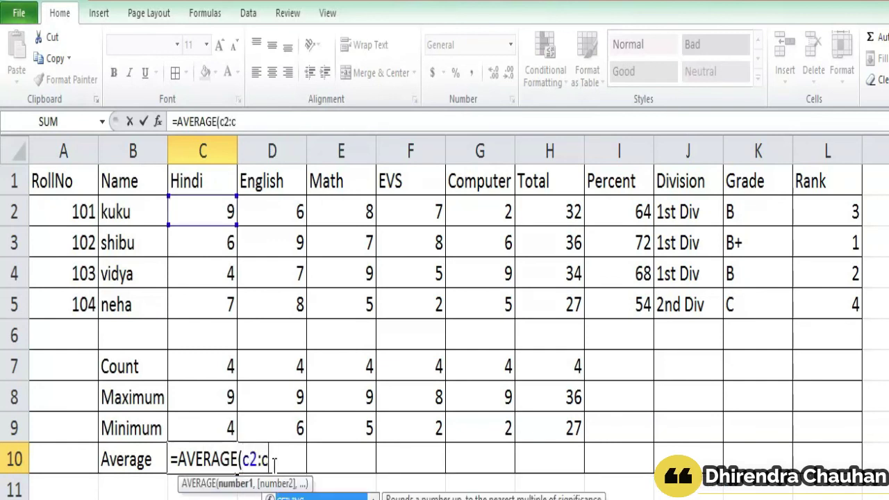
pyautogui.write('5)')
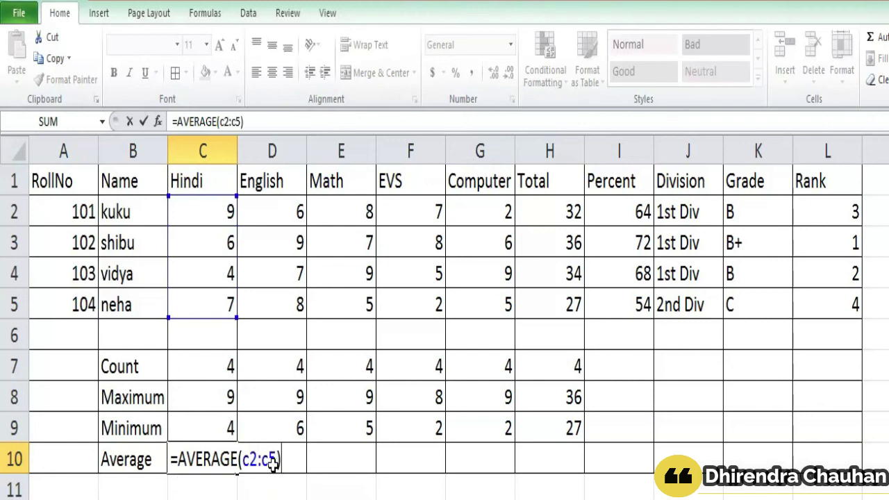
pyautogui.press('Return')
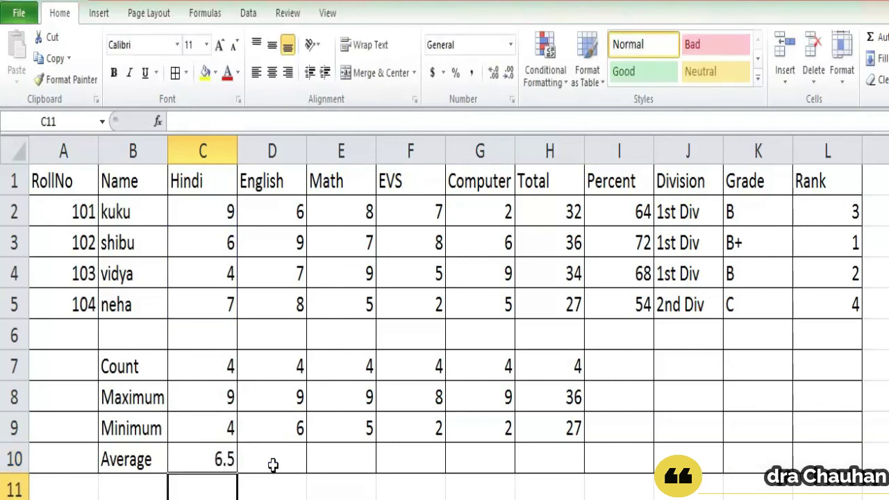
pyautogui.click(210, 458)
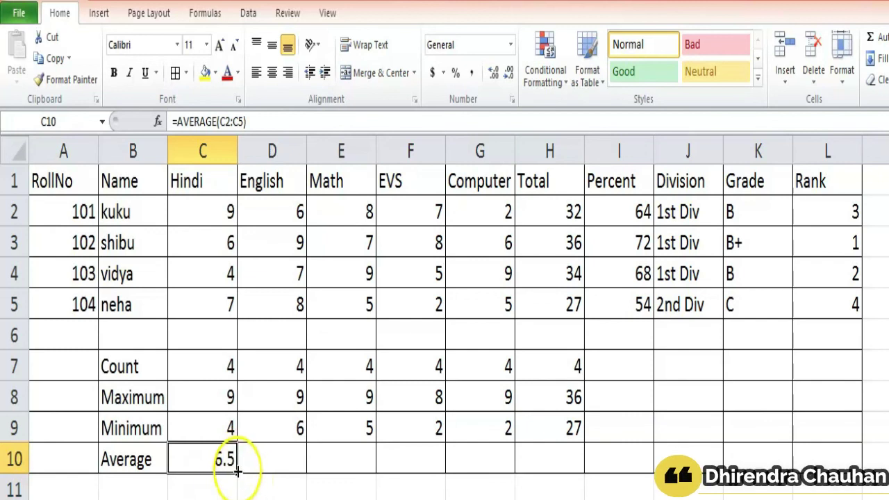
pyautogui.moveTo(237, 473); pyautogui.dragTo(591, 484)
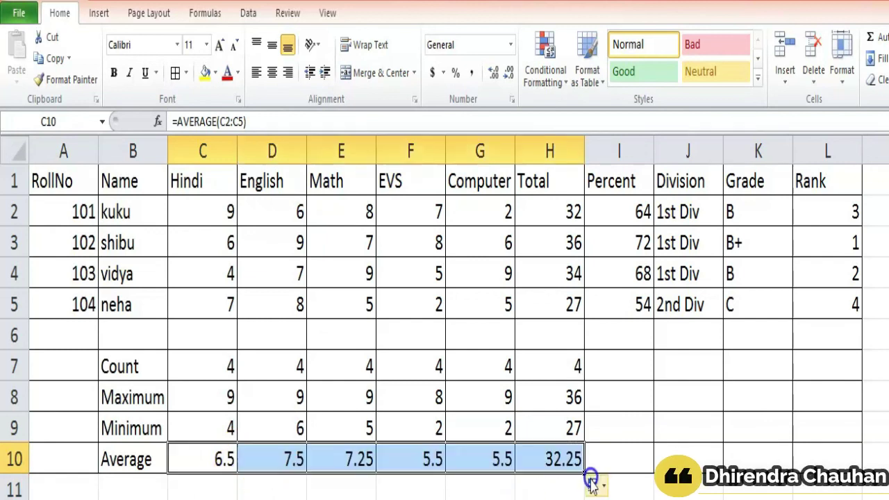